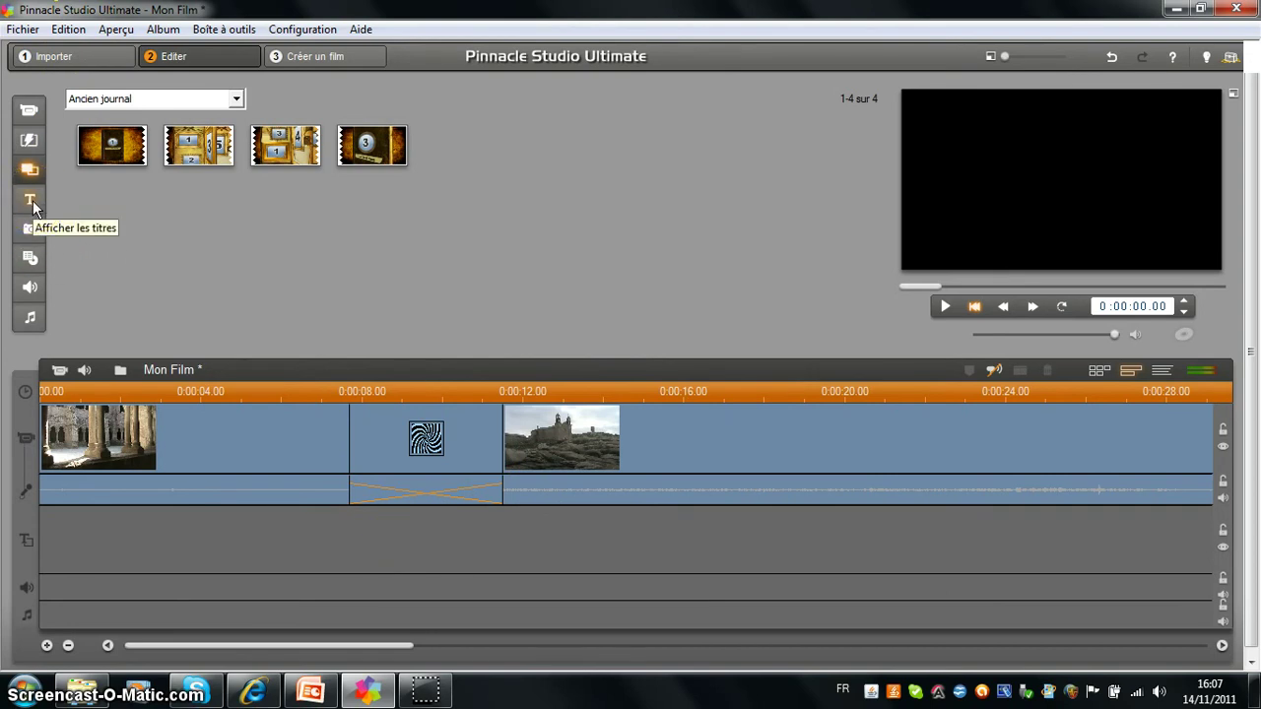
- Add the standard title "Votre texte ici 13" to the title track at 0:00:07.20, near the start of the transition
click(32, 200)
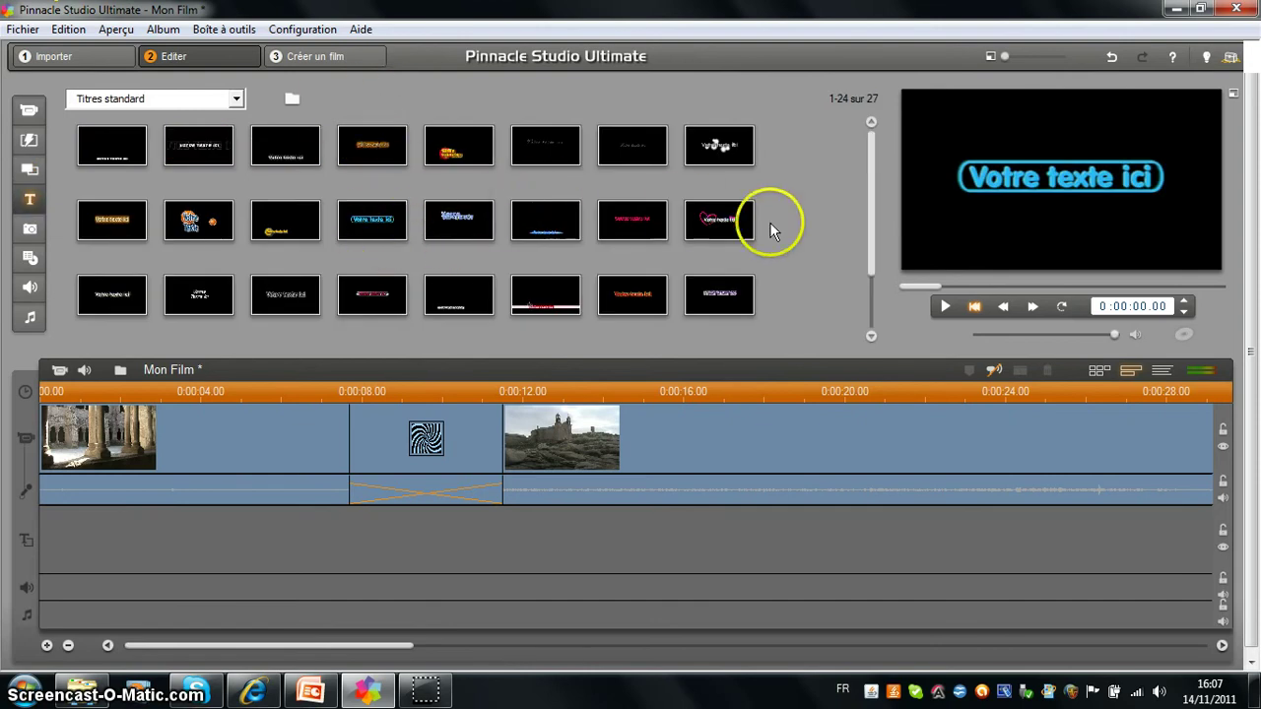
drag(868, 218, 870, 253)
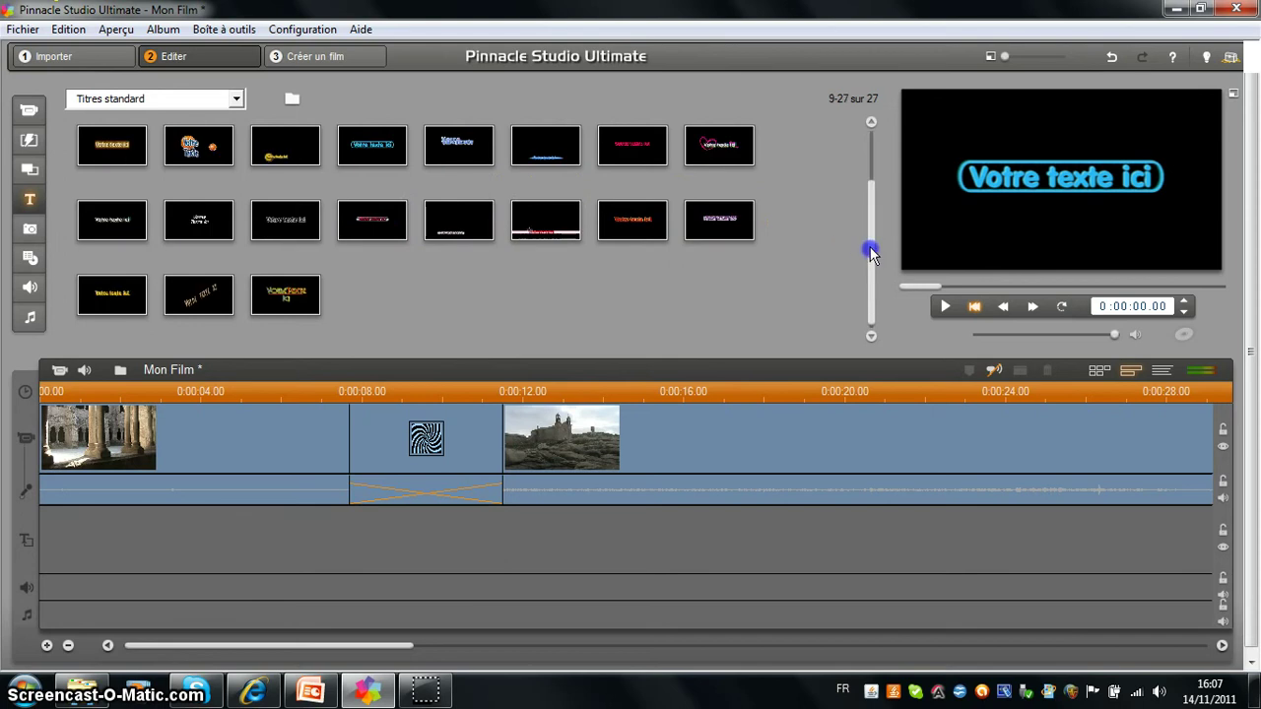
right_click(380, 156)
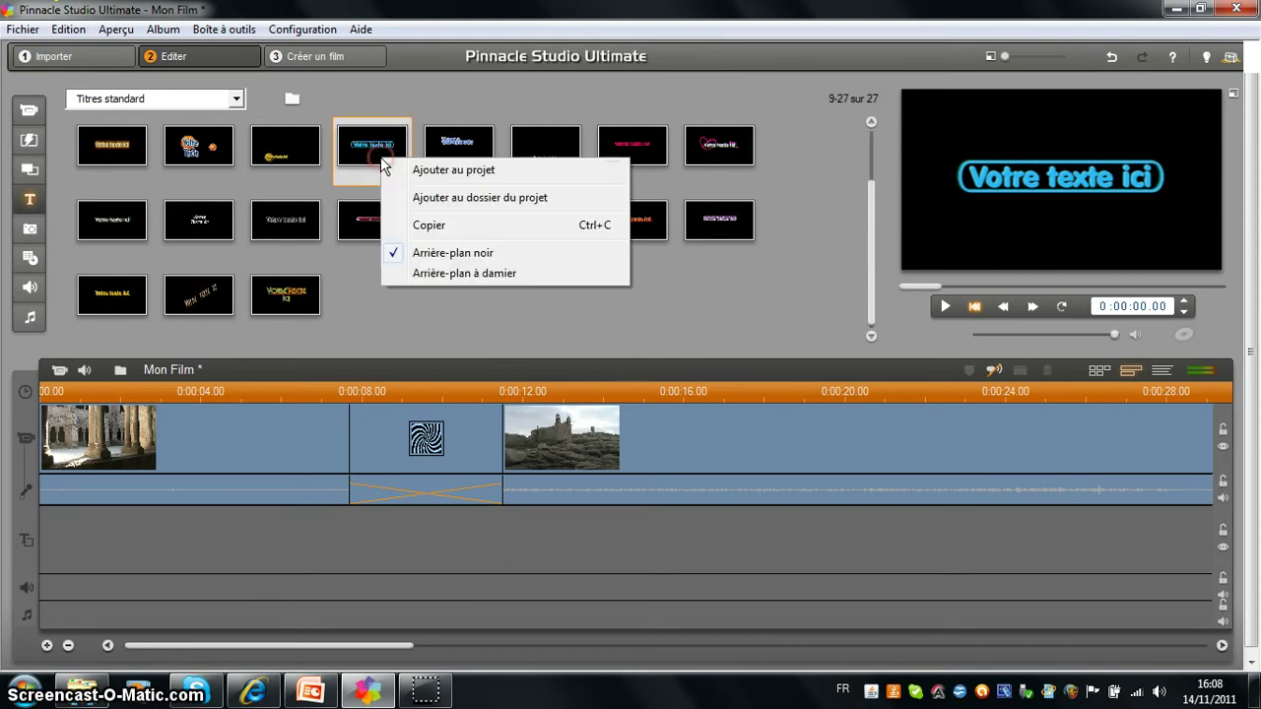
click(395, 256)
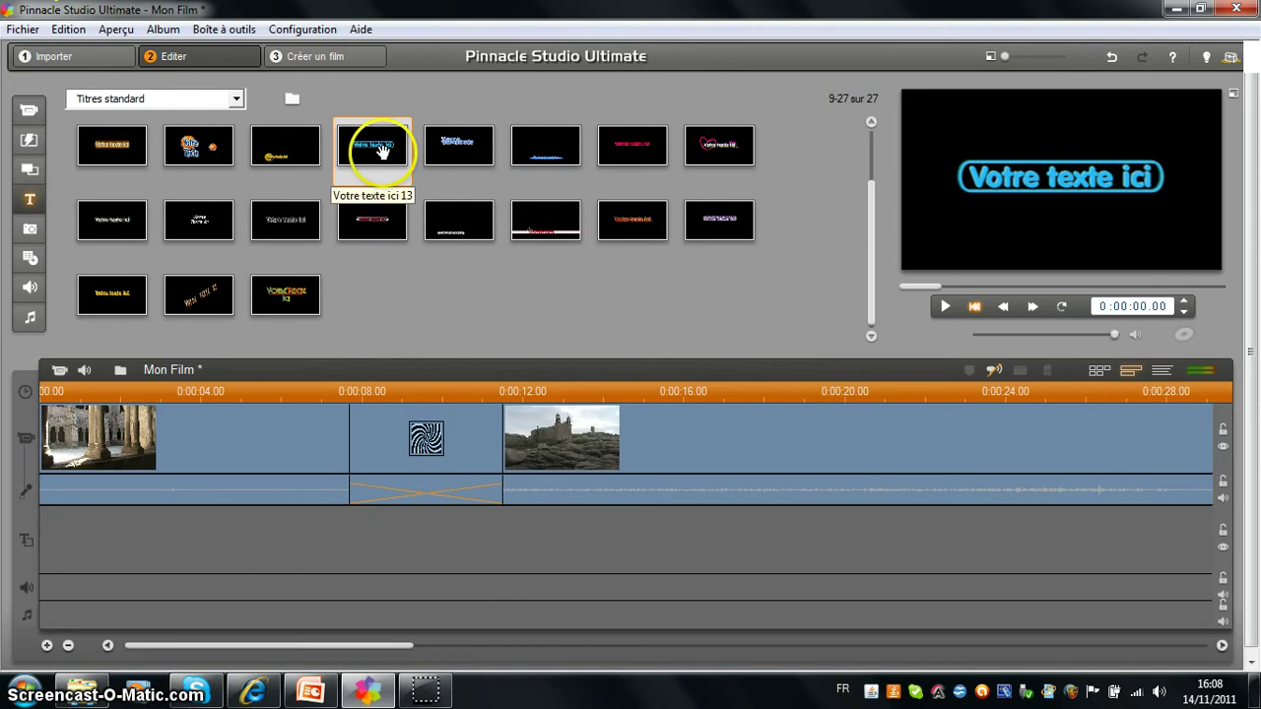
drag(369, 148, 355, 523)
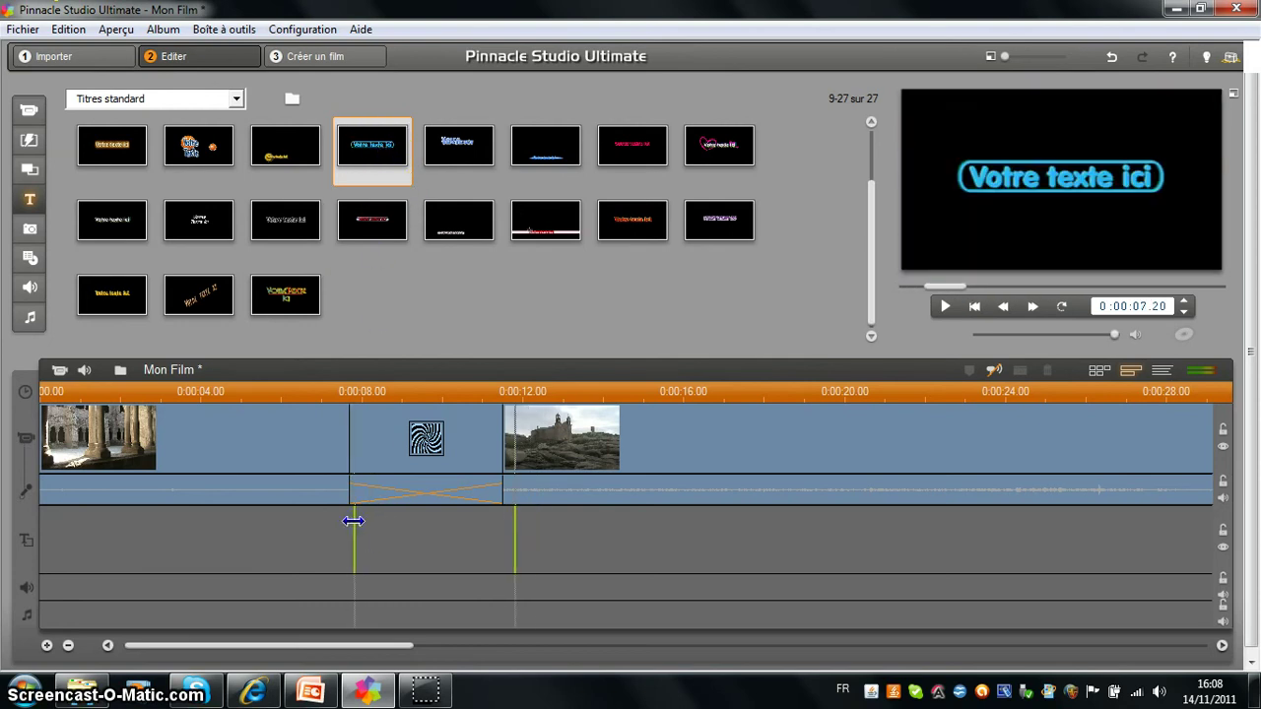
- Open the added title for editing and replace its placeholder text with "Morbihan"
click(409, 540)
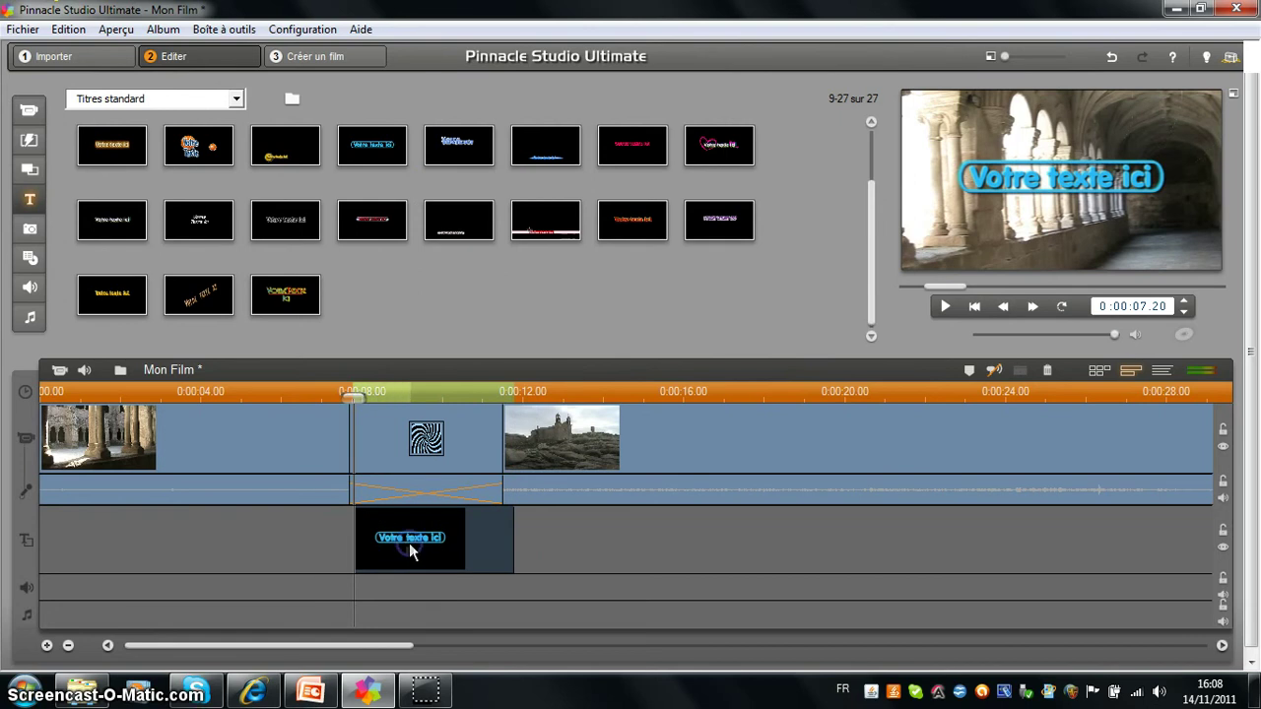
double_click(409, 539)
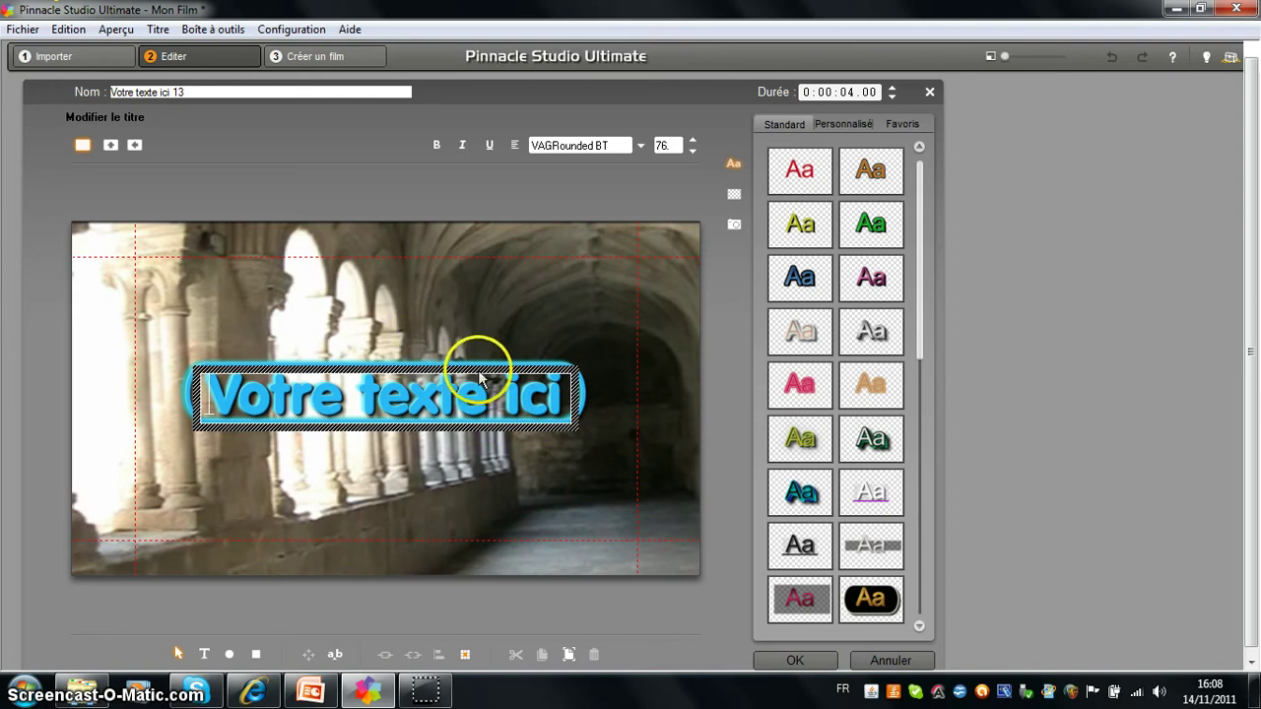
click(565, 394)
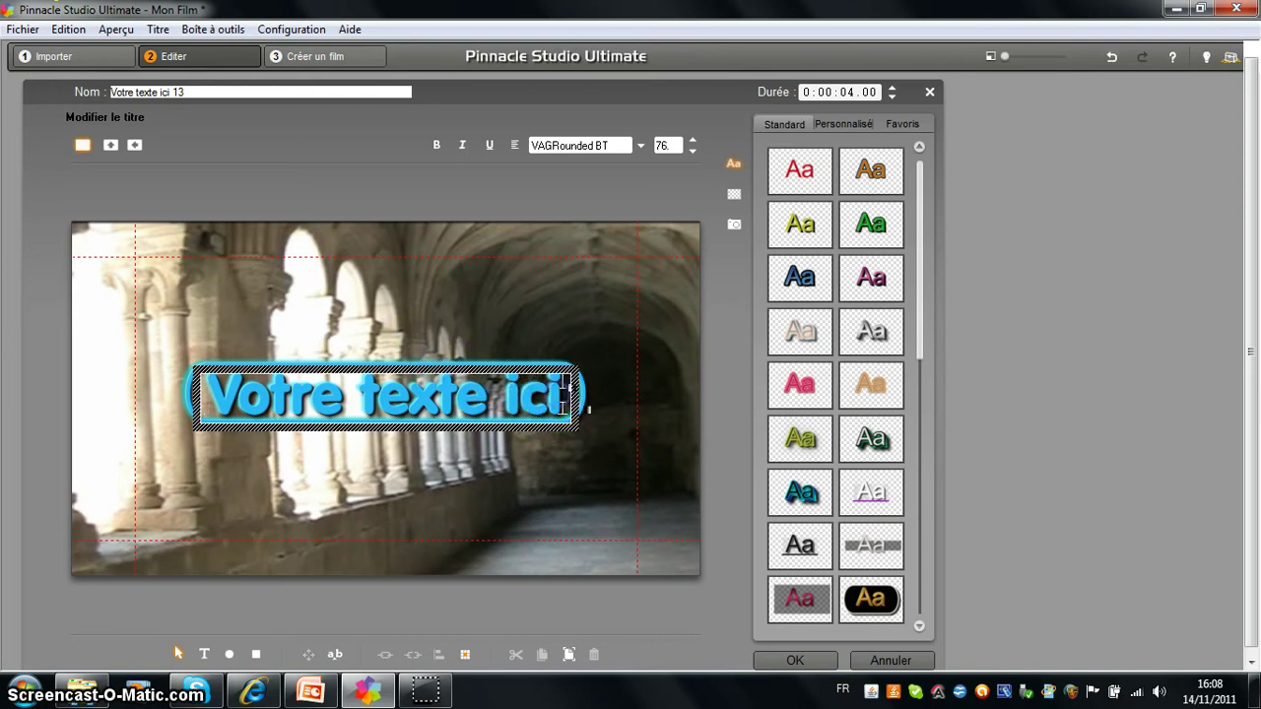
key(BackSpace)
key(BackSpace)
key(BackSpace)
key(BackSpace)
key(BackSpace)
key(BackSpace)
key(BackSpace)
key(BackSpace)
key(BackSpace)
key(BackSpace)
key(BackSpace)
key(BackSpace)
key(BackSpace)
key(BackSpace)
key(BackSpace)
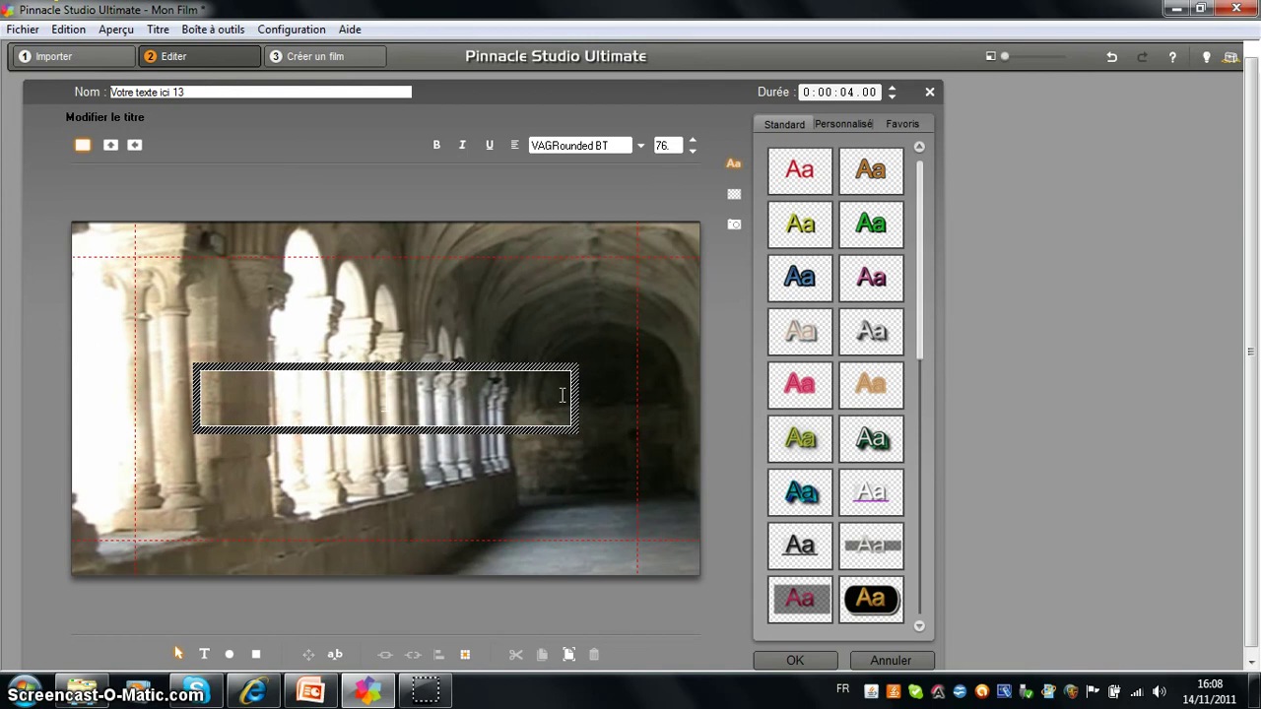
text(M)
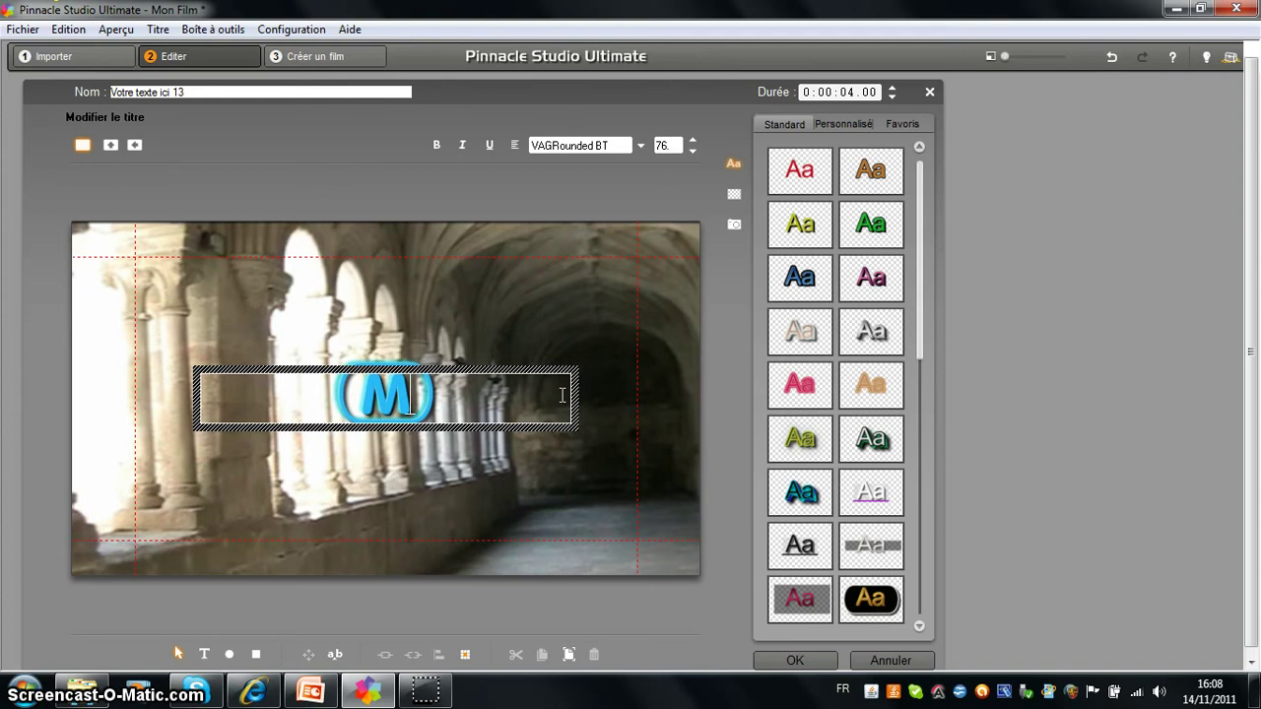
text(or)
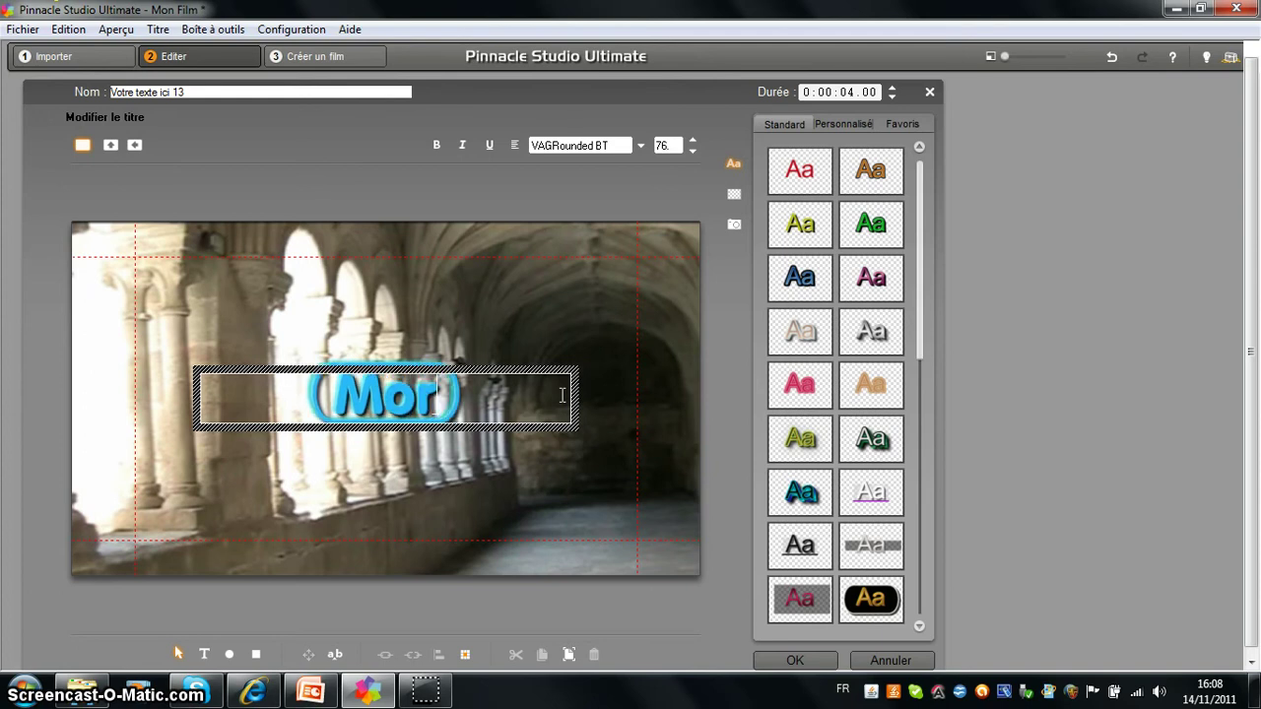
text(bihan)
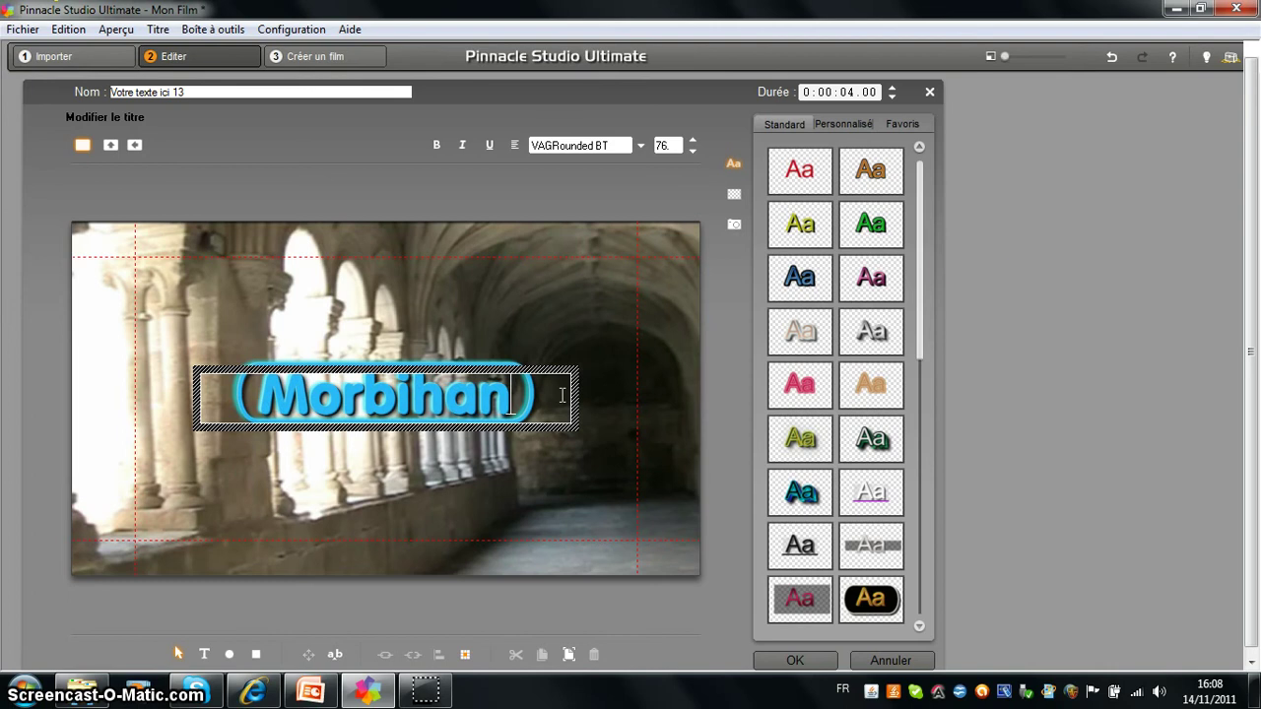
- Apply the blue rounded-plate style with embossed lettering to the whole word "Morbihan"
drag(921, 255, 919, 404)
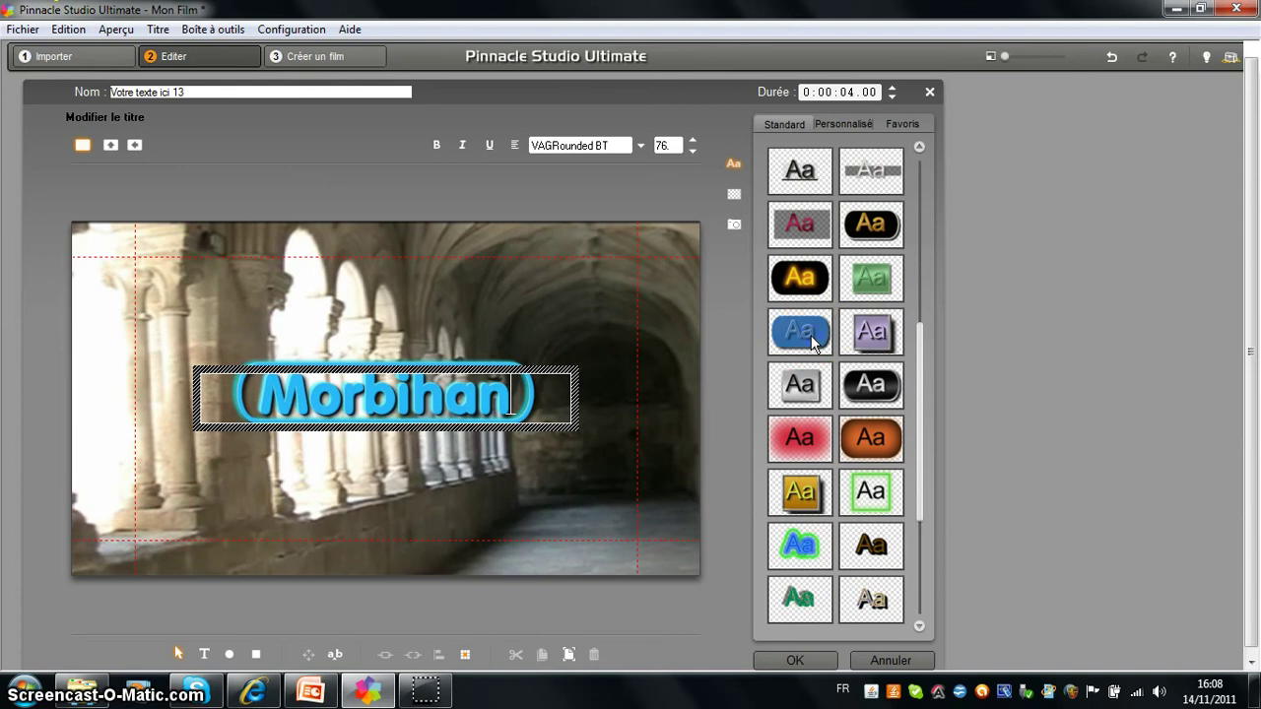
mouse_move(814, 341)
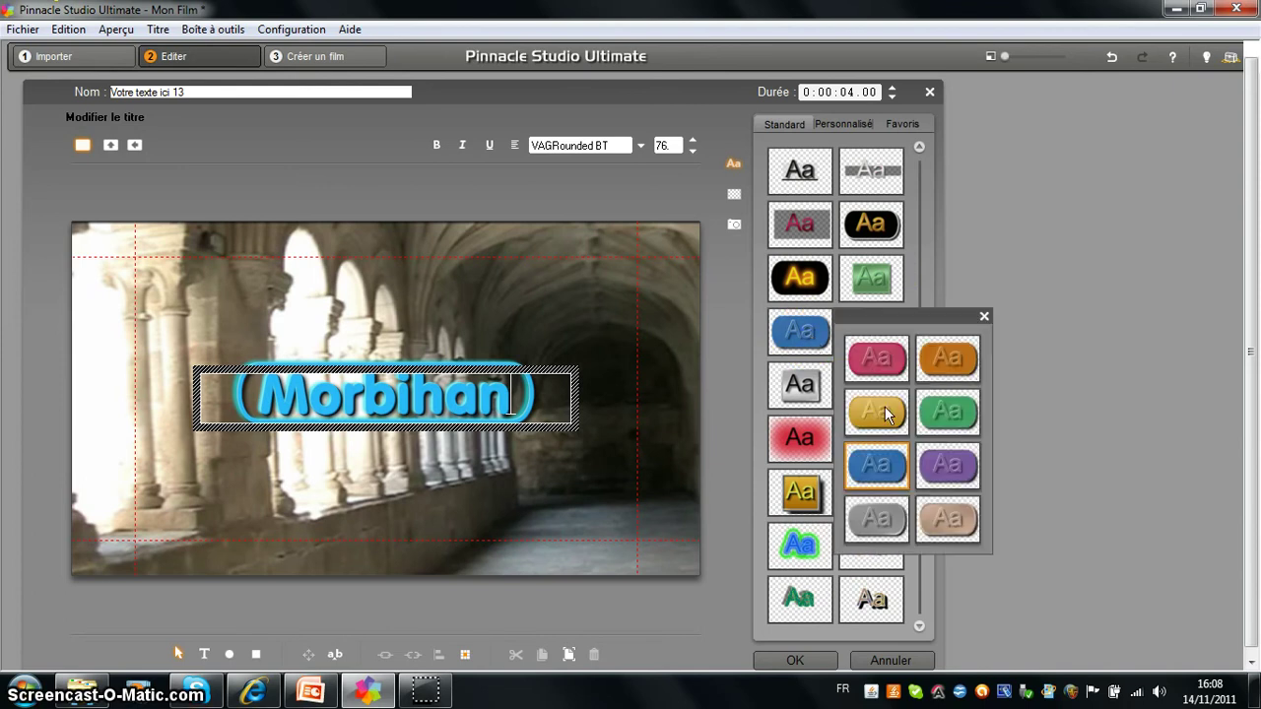
click(514, 365)
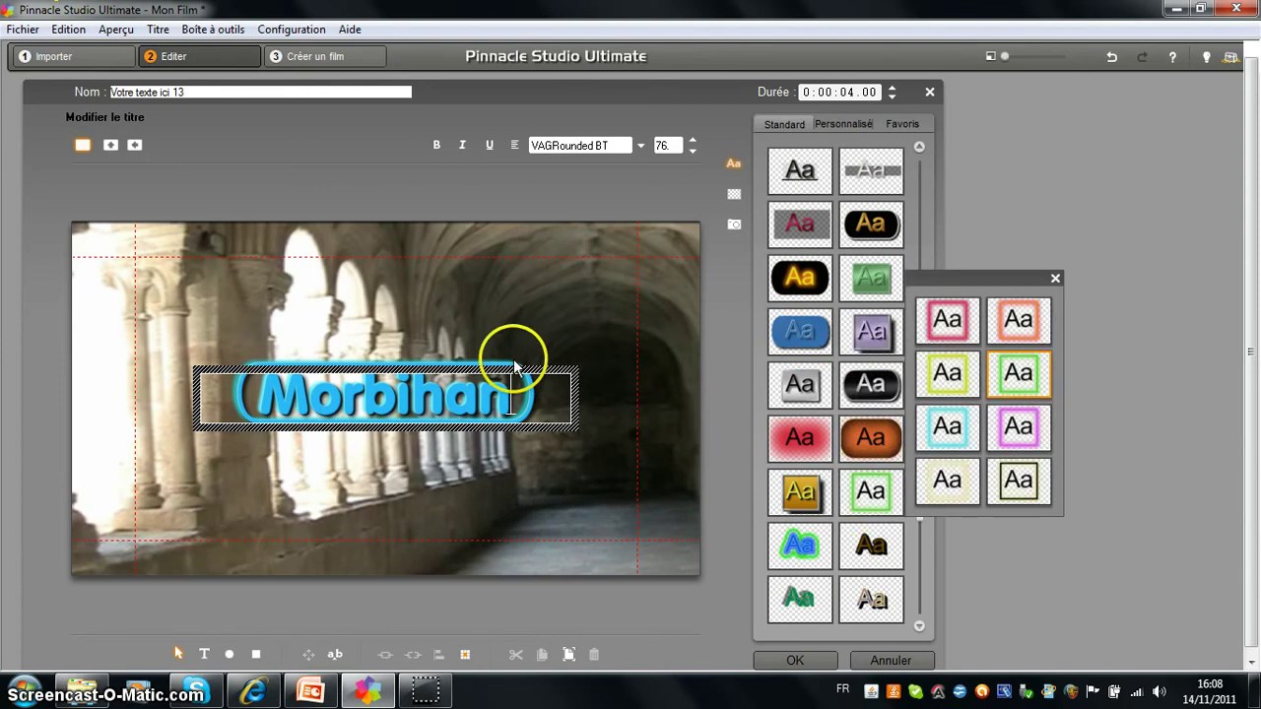
drag(515, 399, 212, 408)
click(793, 336)
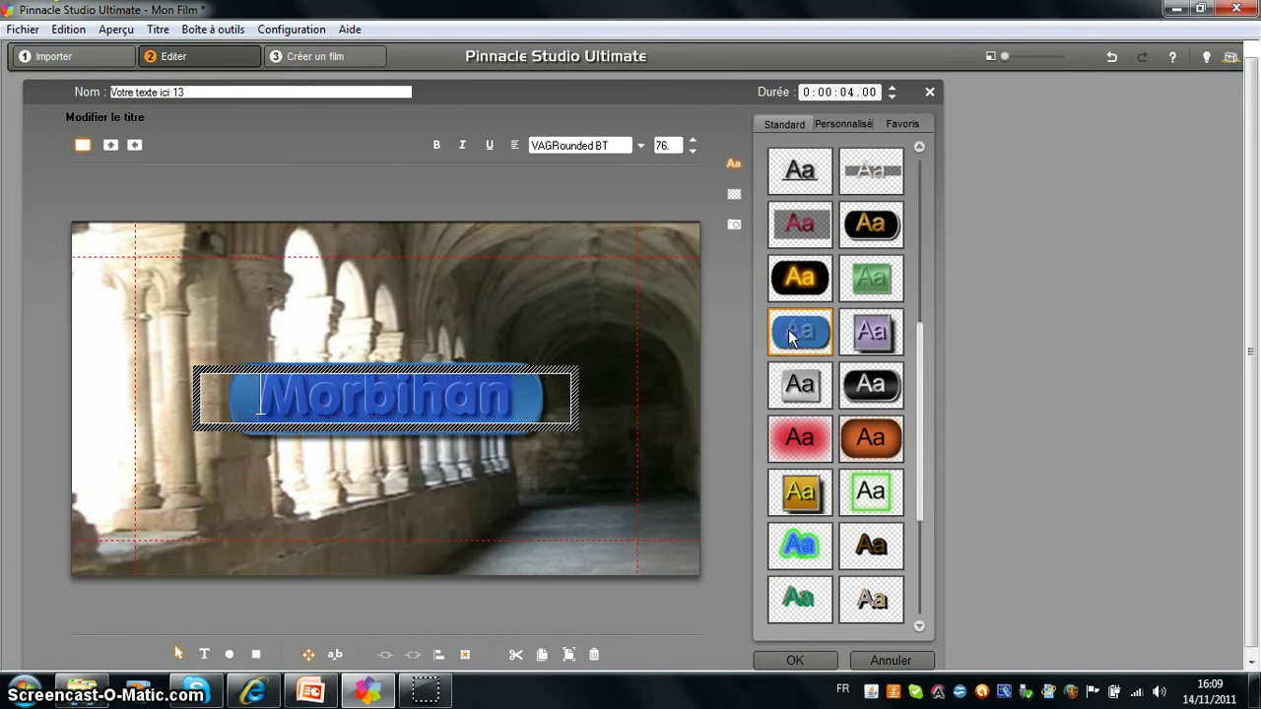
- Try the black rounded style with red glowing letters on "Morbihan" and return to the blue embossed style
click(596, 413)
drag(916, 414, 921, 349)
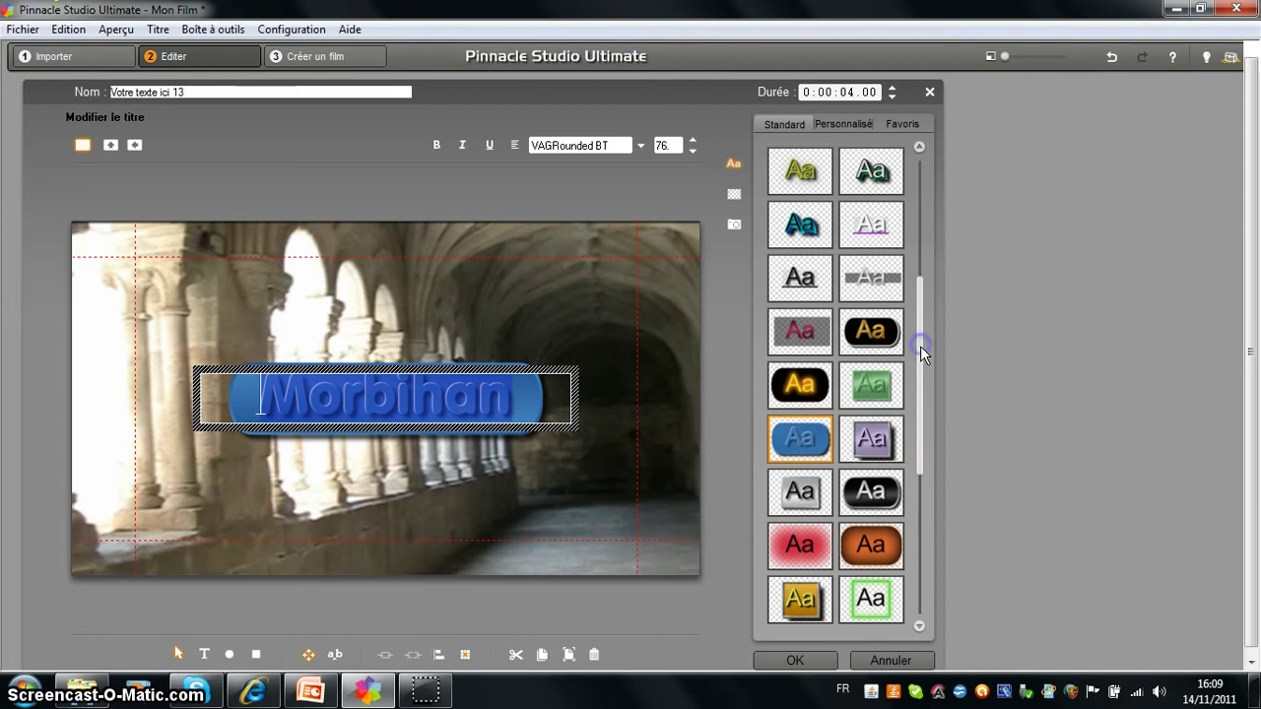
mouse_move(802, 390)
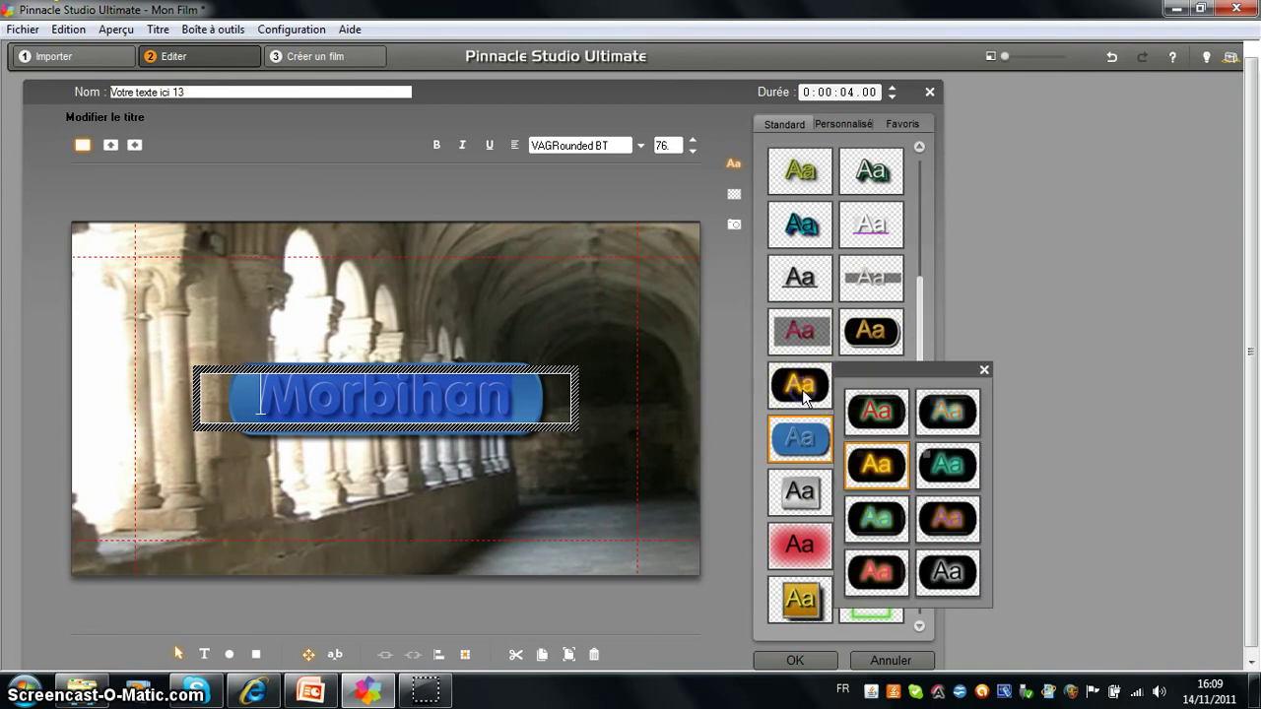
click(887, 419)
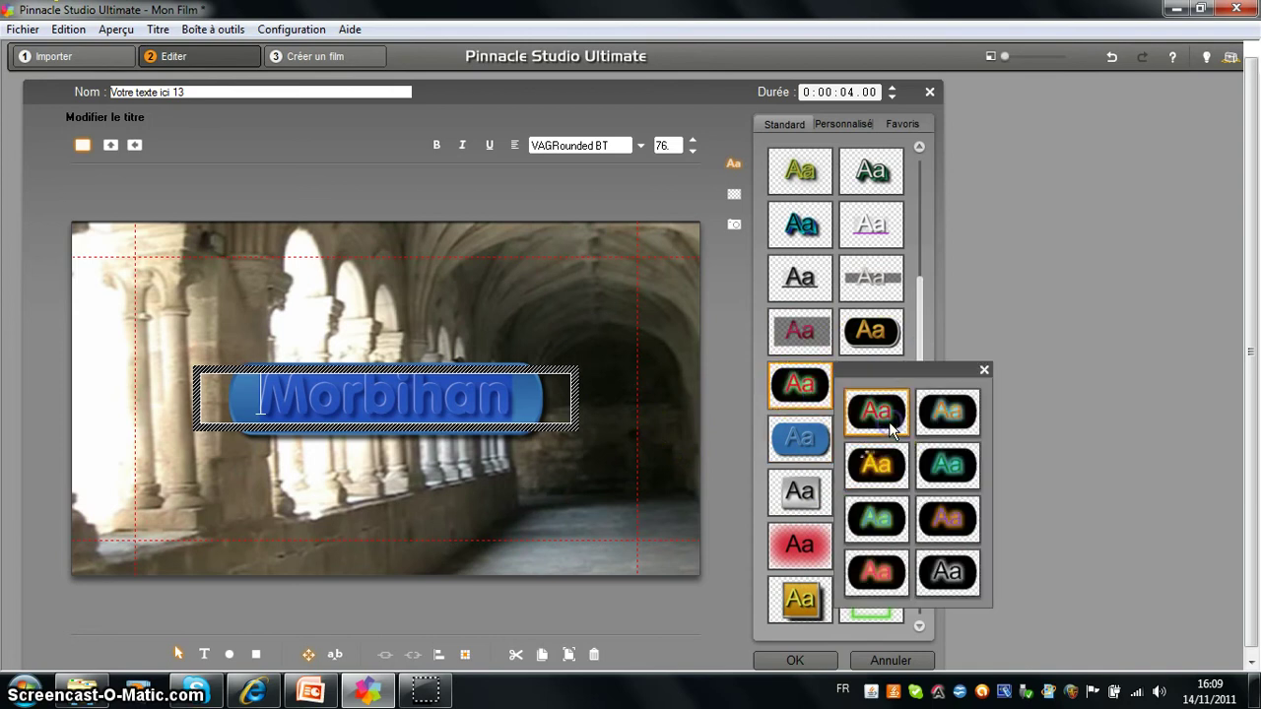
mouse_move(887, 423)
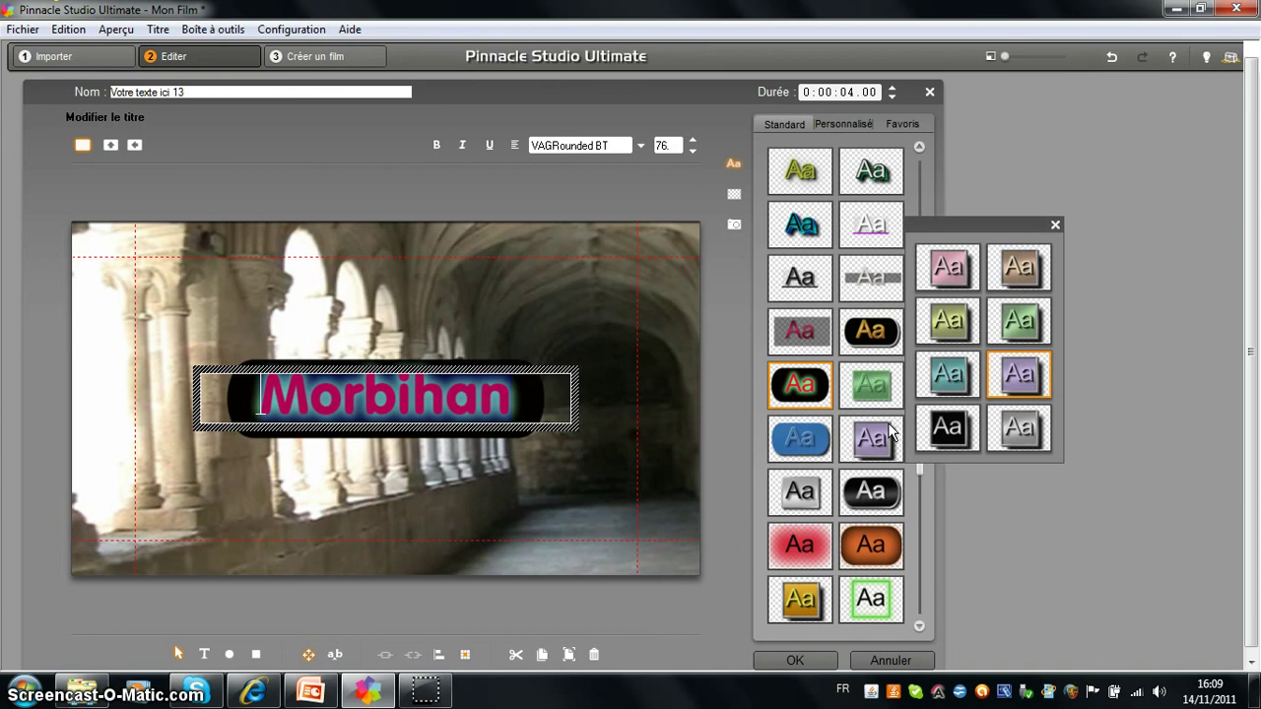
click(805, 442)
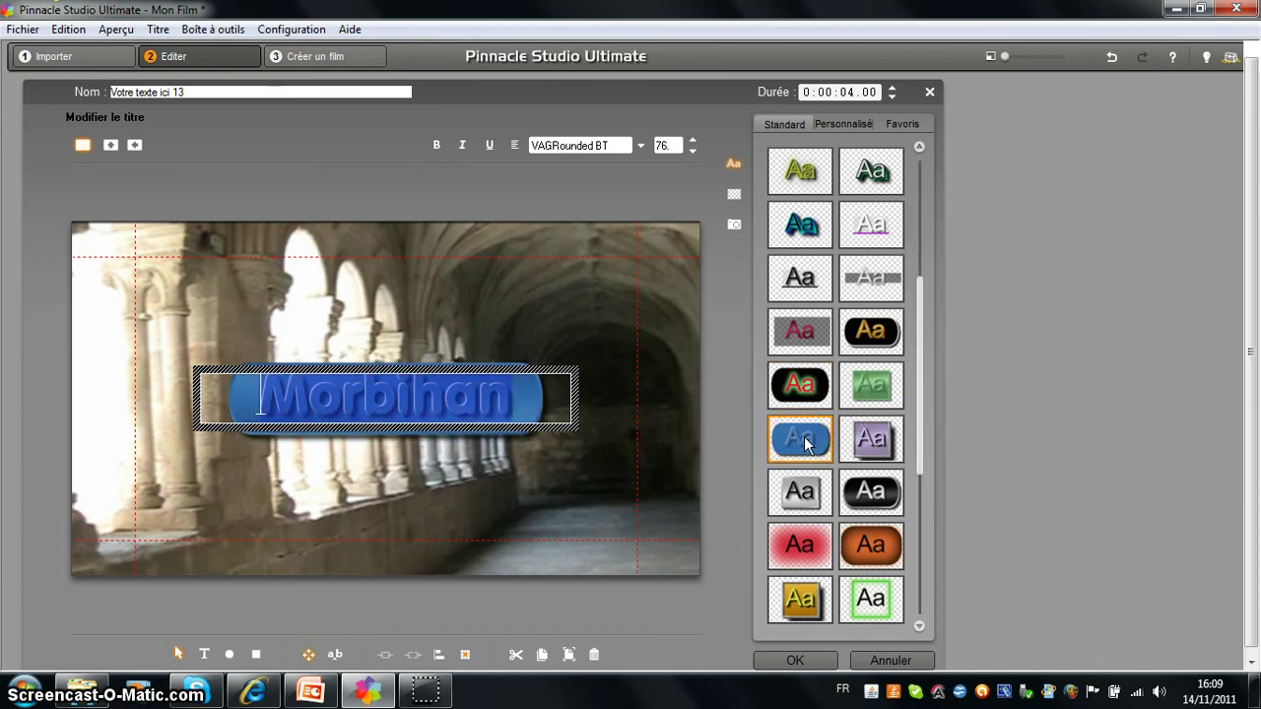
mouse_move(804, 442)
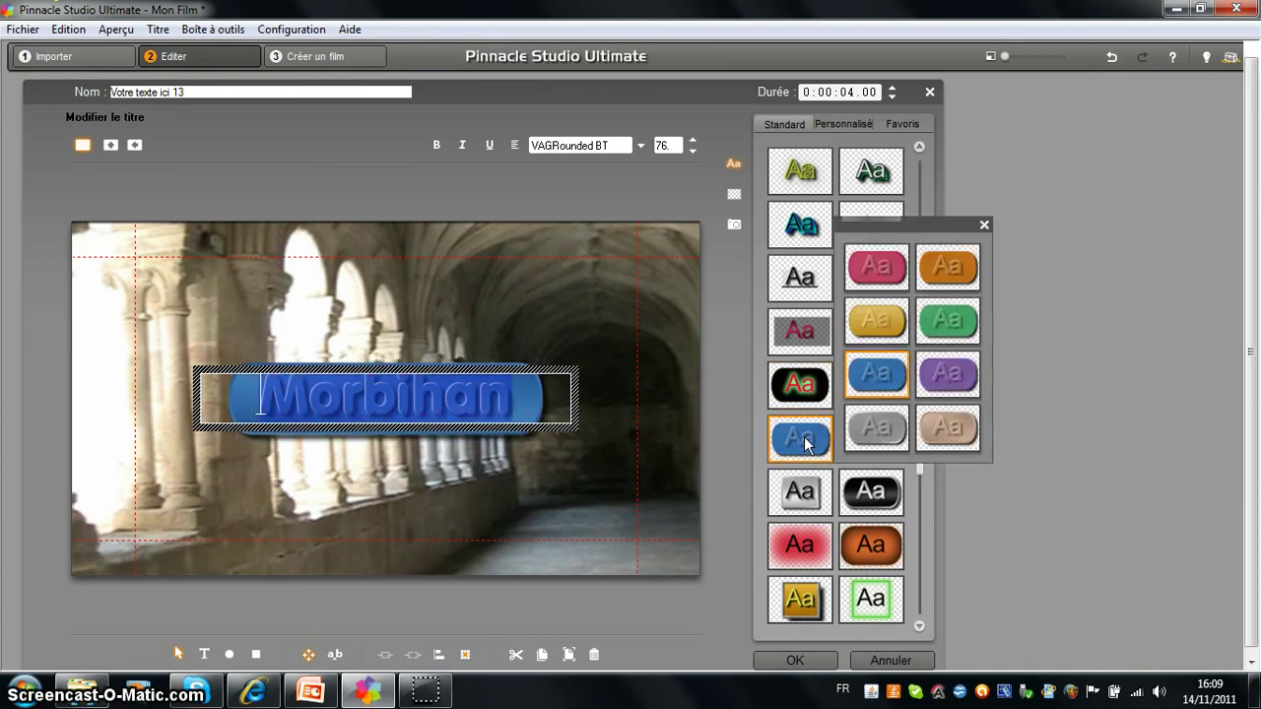
click(877, 372)
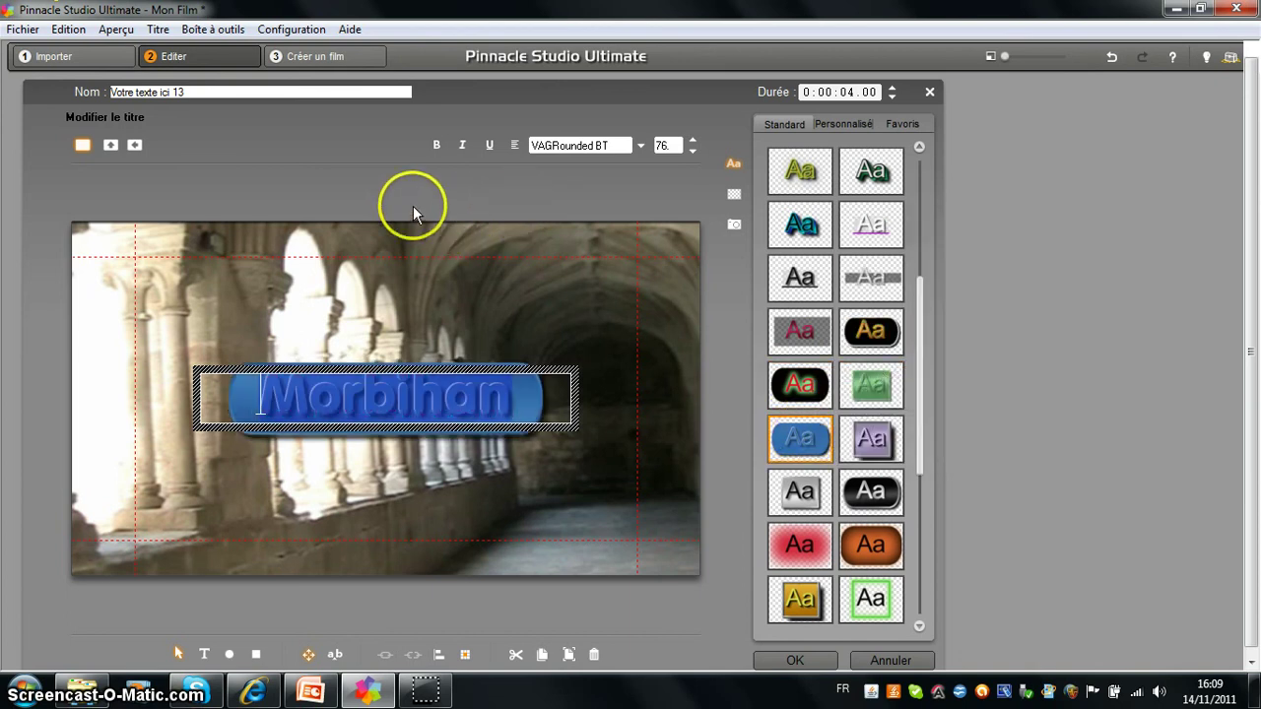
- Increase the font size of "Morbihan" to 88
click(693, 144)
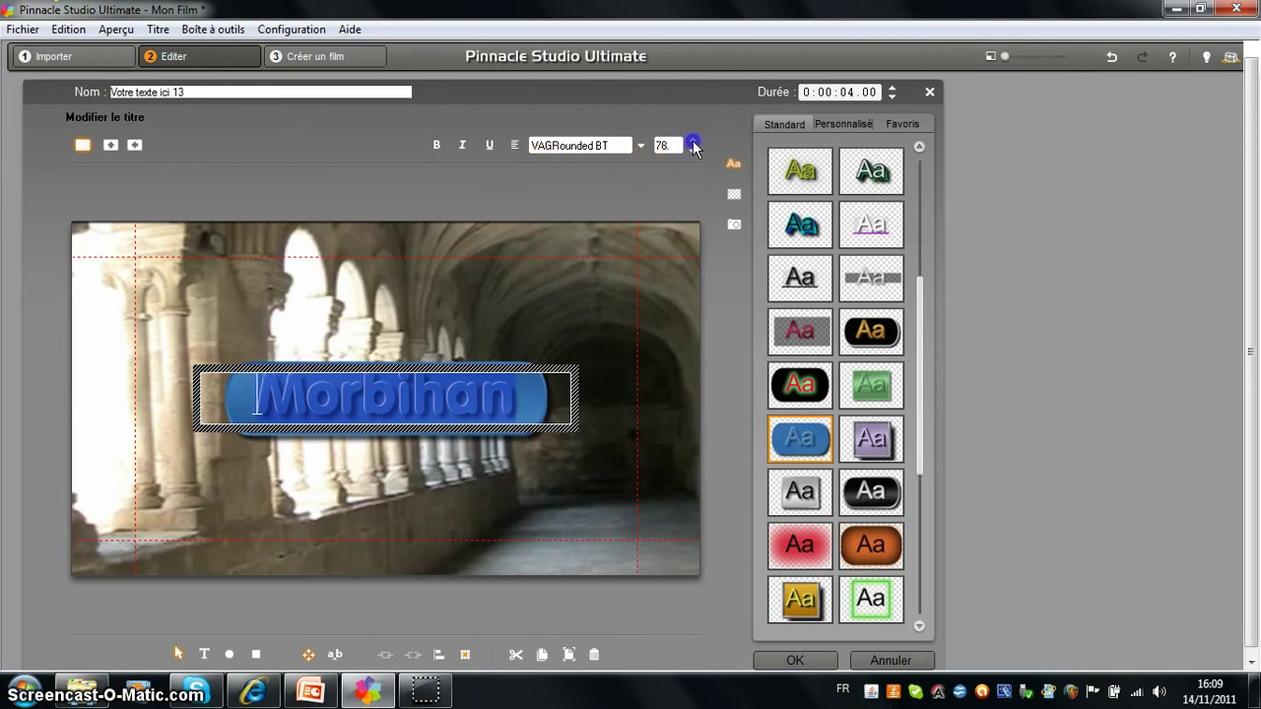
click(693, 144)
click(694, 144)
click(693, 144)
click(693, 144)
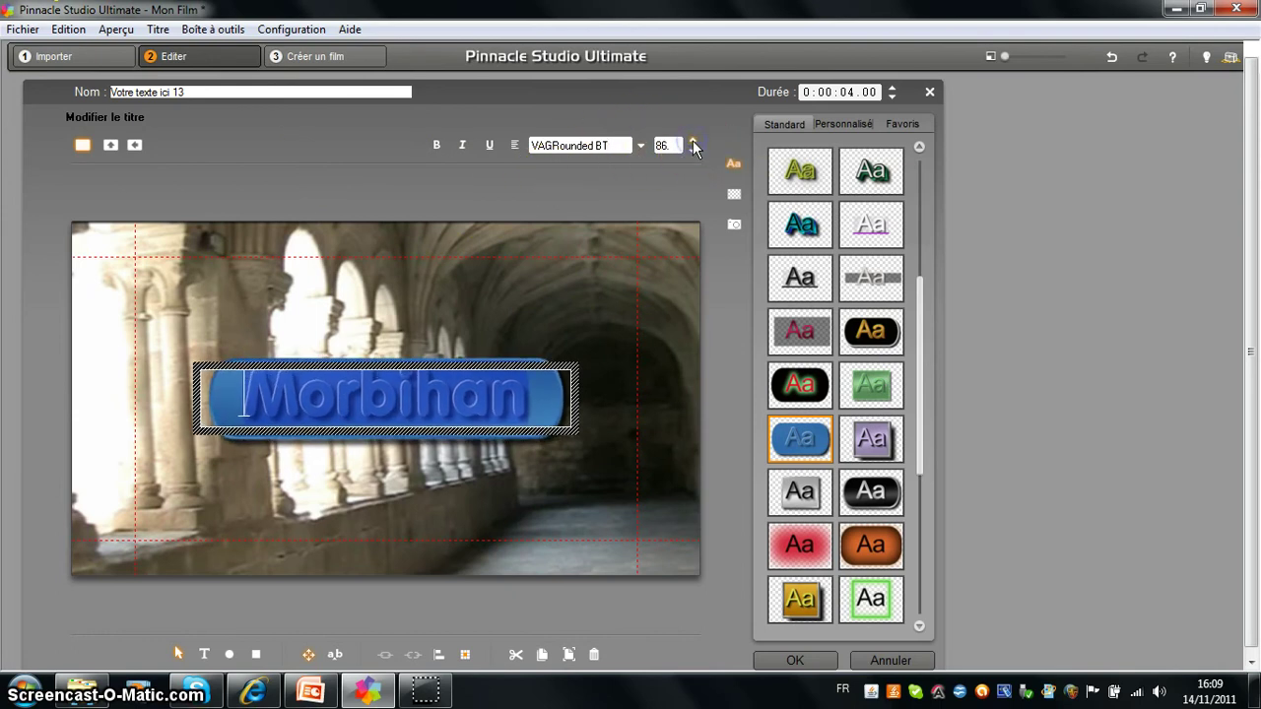
click(693, 144)
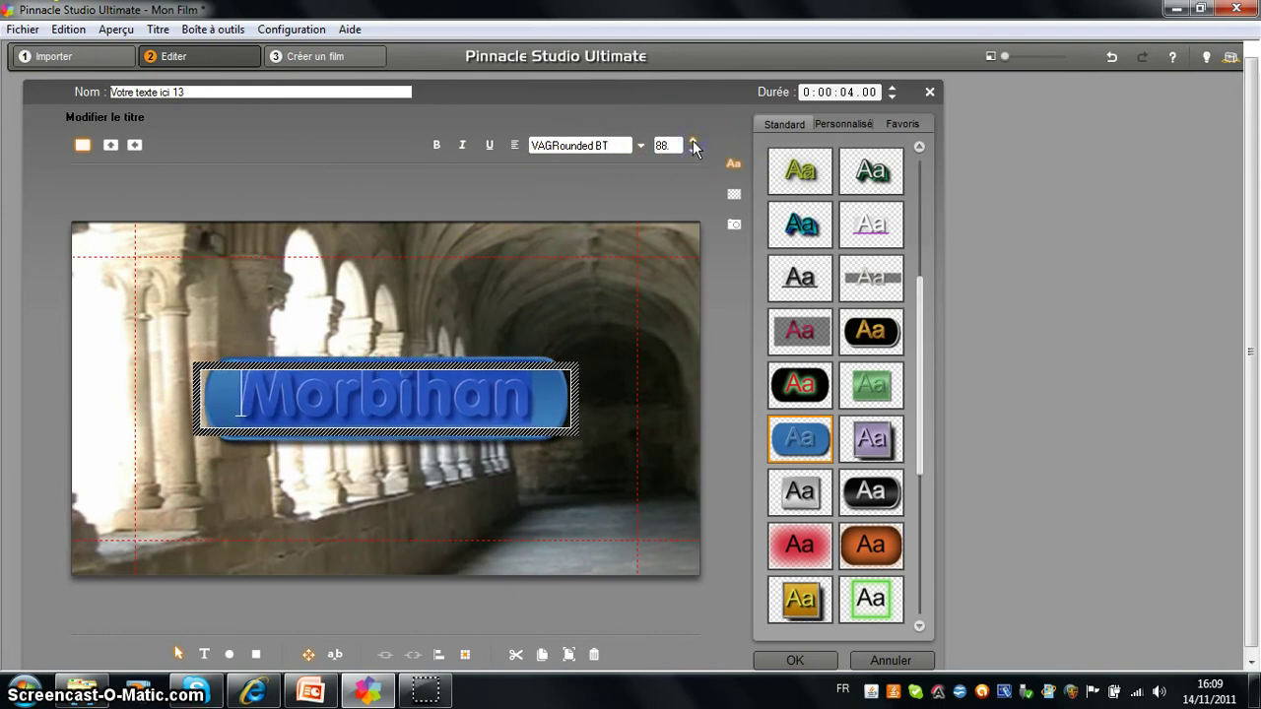
- Change the font of "Morbihan" to TRENDY and set its size to 76
click(641, 145)
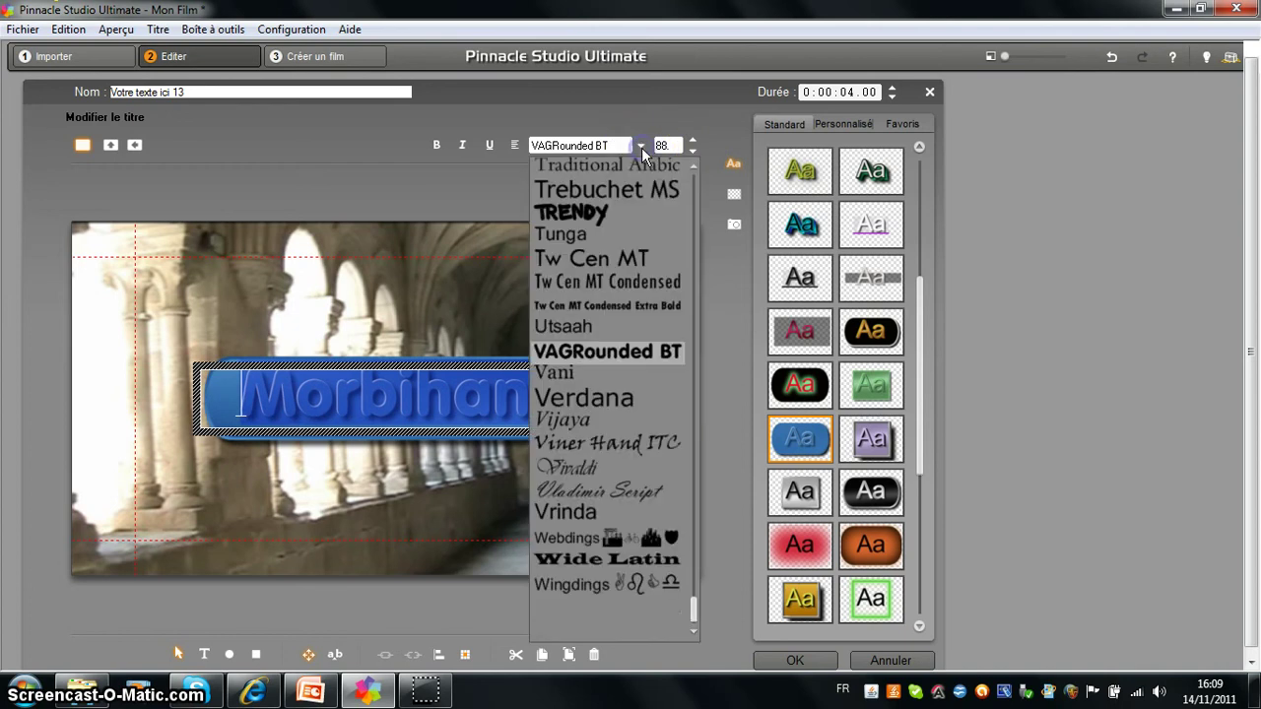
click(581, 210)
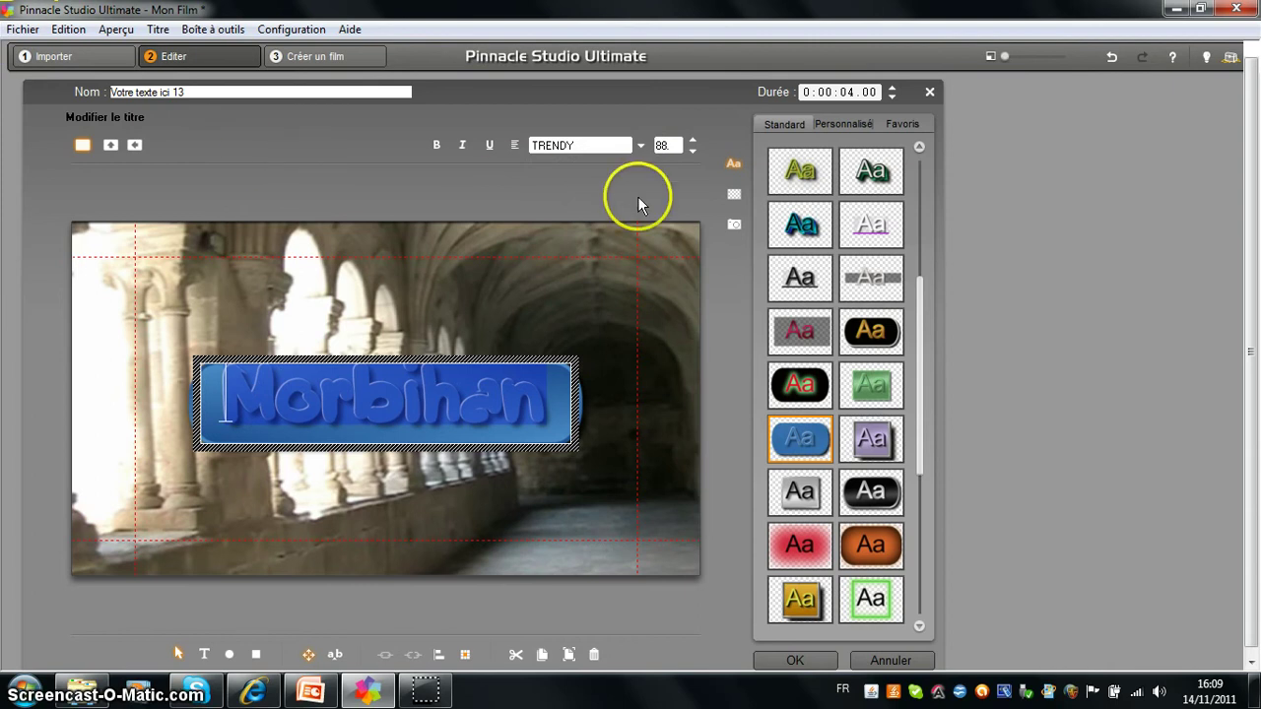
click(693, 140)
click(692, 140)
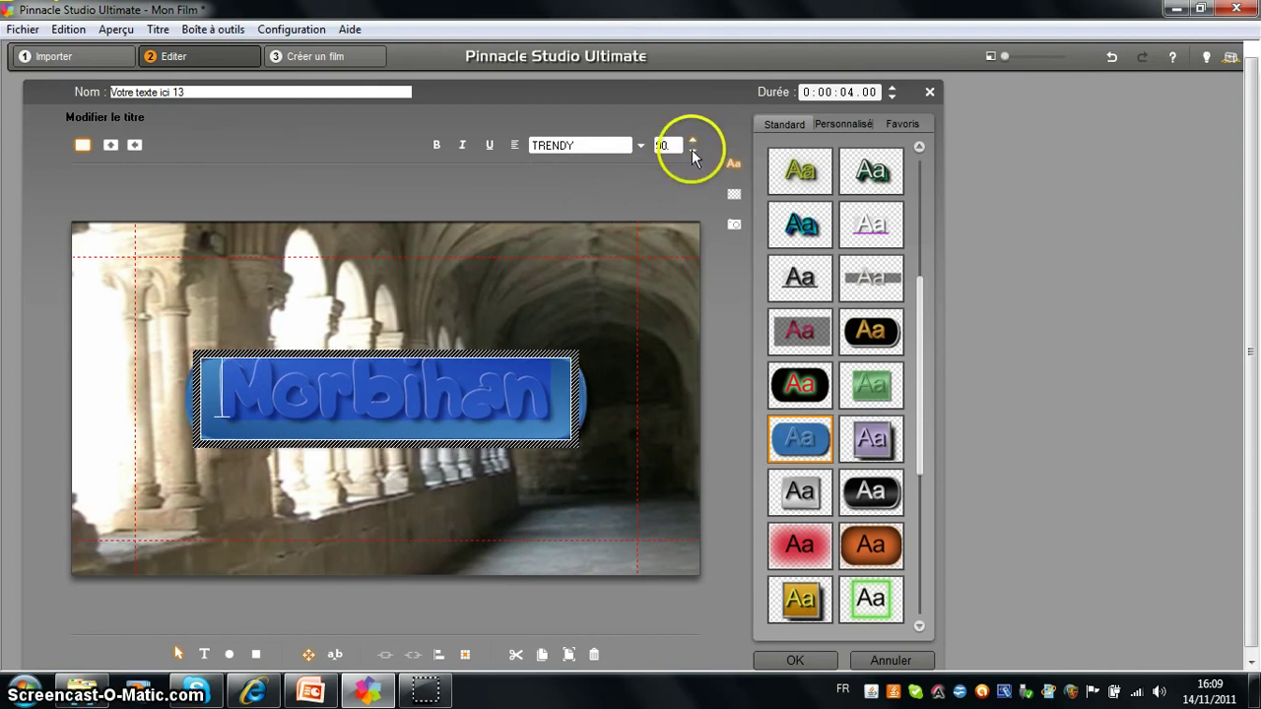
drag(692, 150, 692, 148)
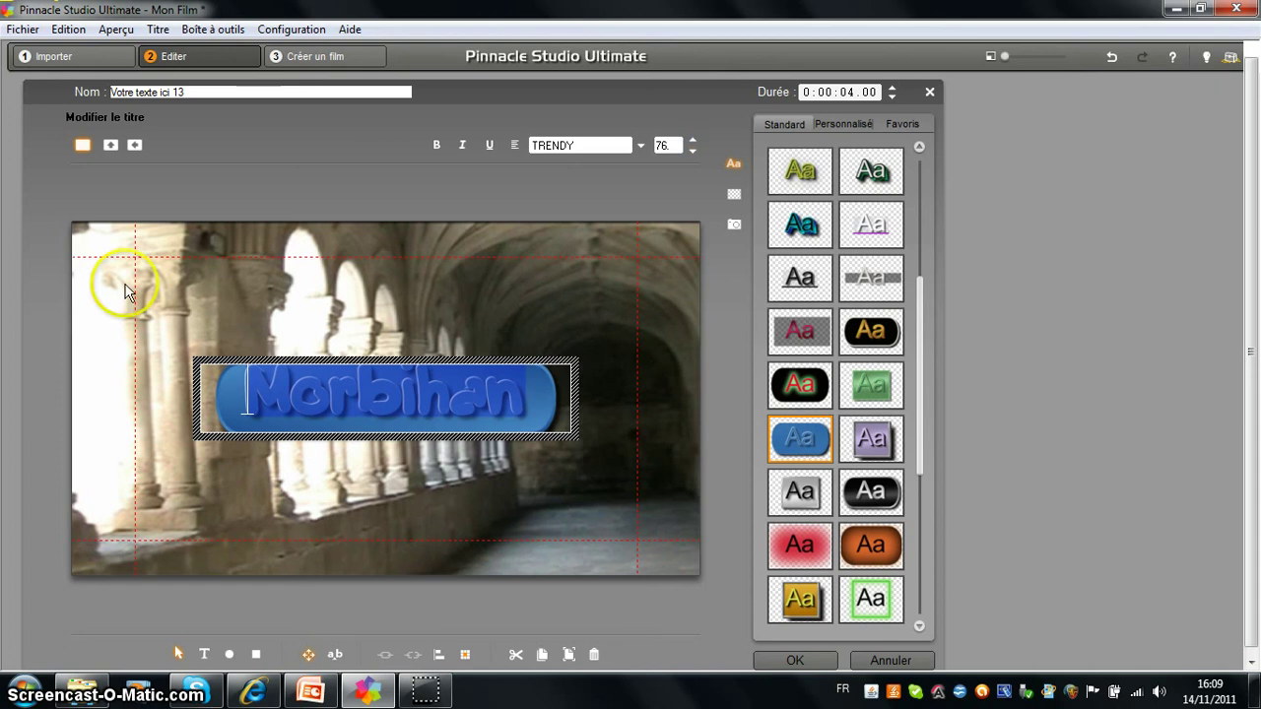
- Select the "Morbihan" title box and move it slightly upward in the frame
click(327, 361)
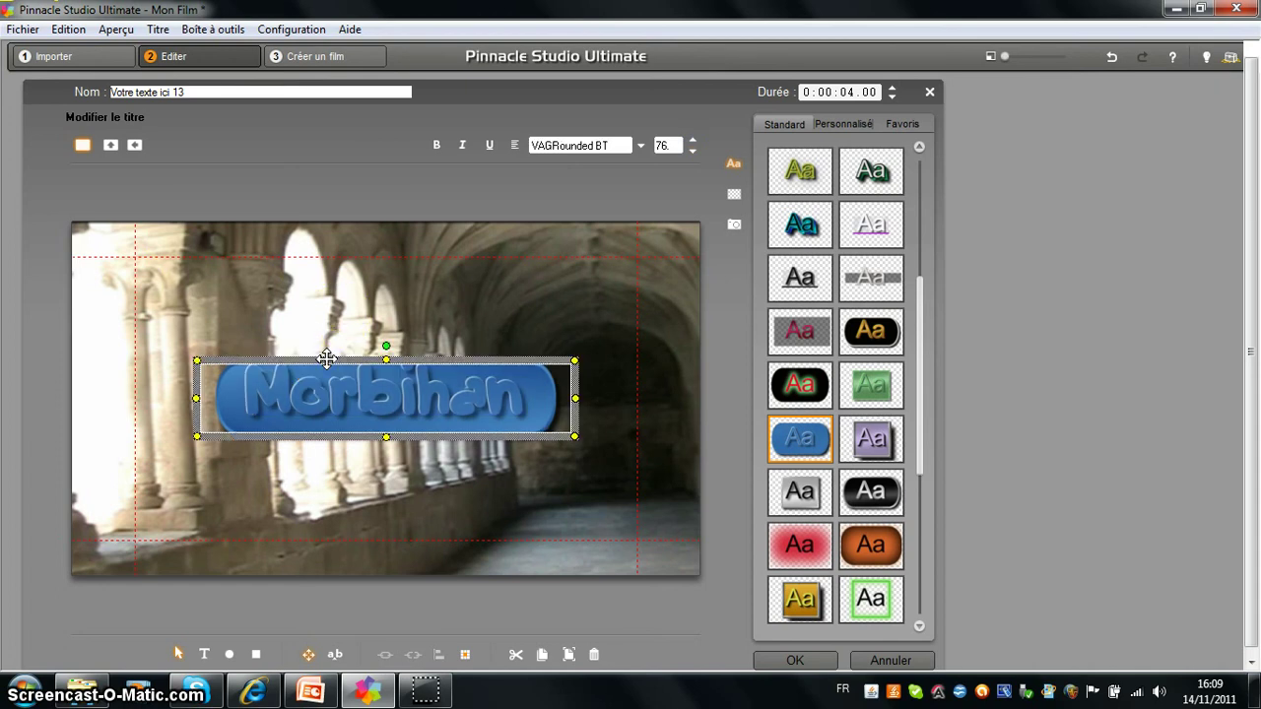
drag(326, 357, 320, 313)
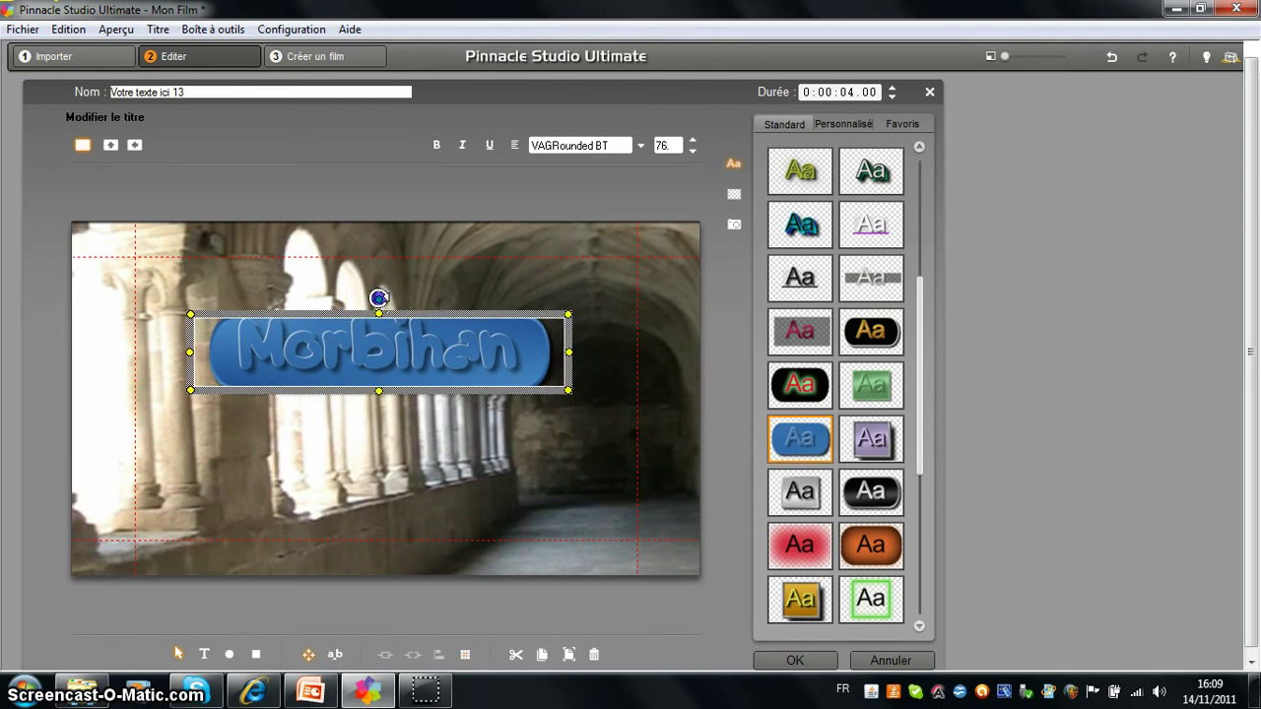
- Try tilting the "Morbihan" title clockwise and rotate it back to roughly horizontal
drag(379, 298, 410, 331)
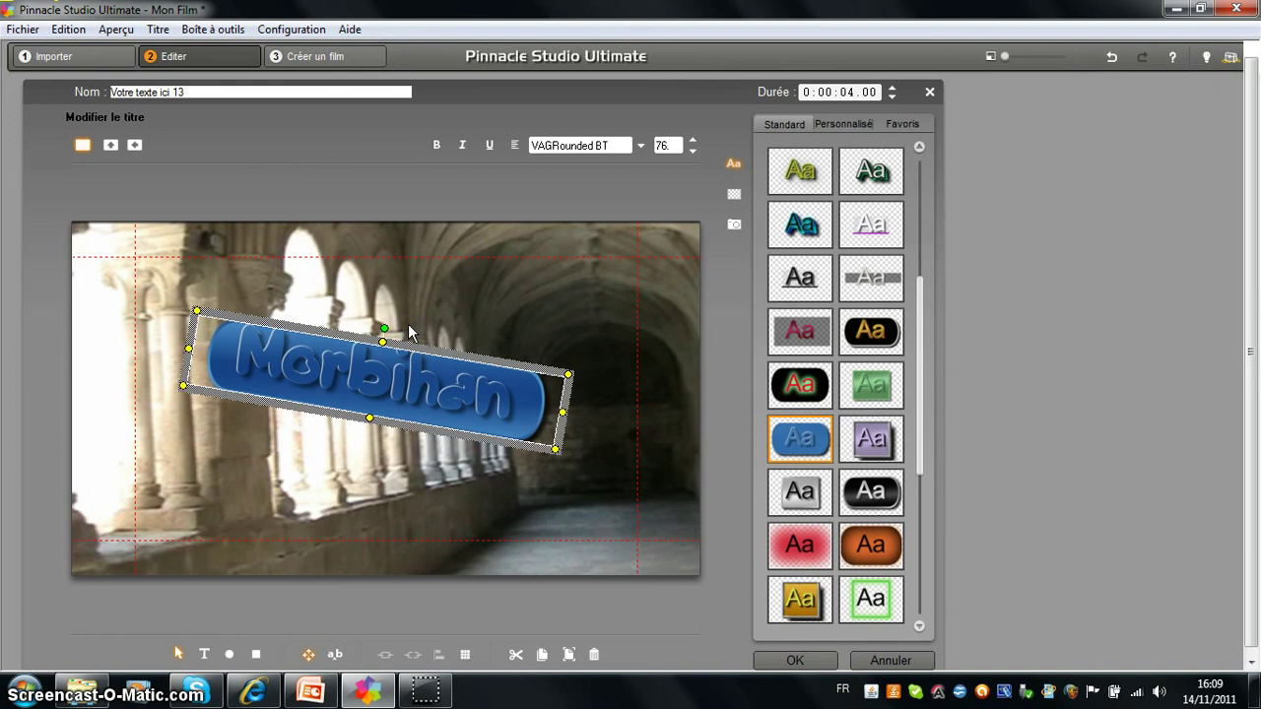
click(385, 327)
drag(385, 325, 382, 299)
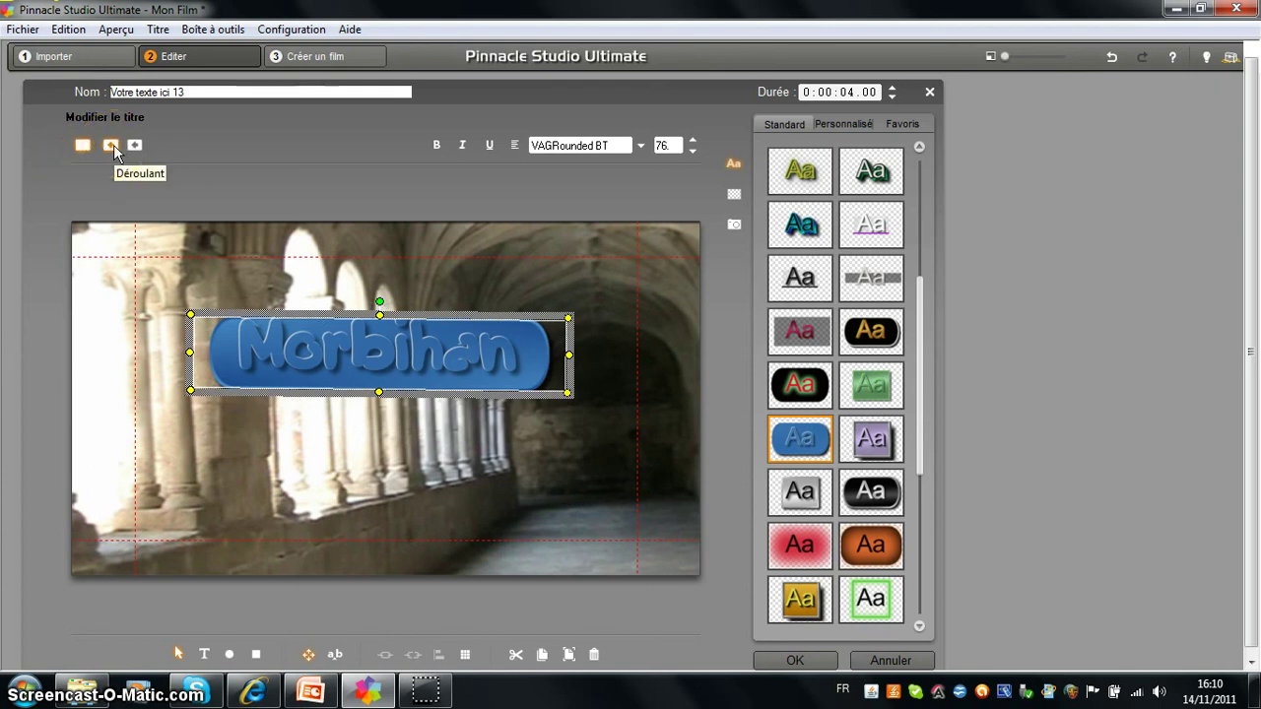
click(132, 145)
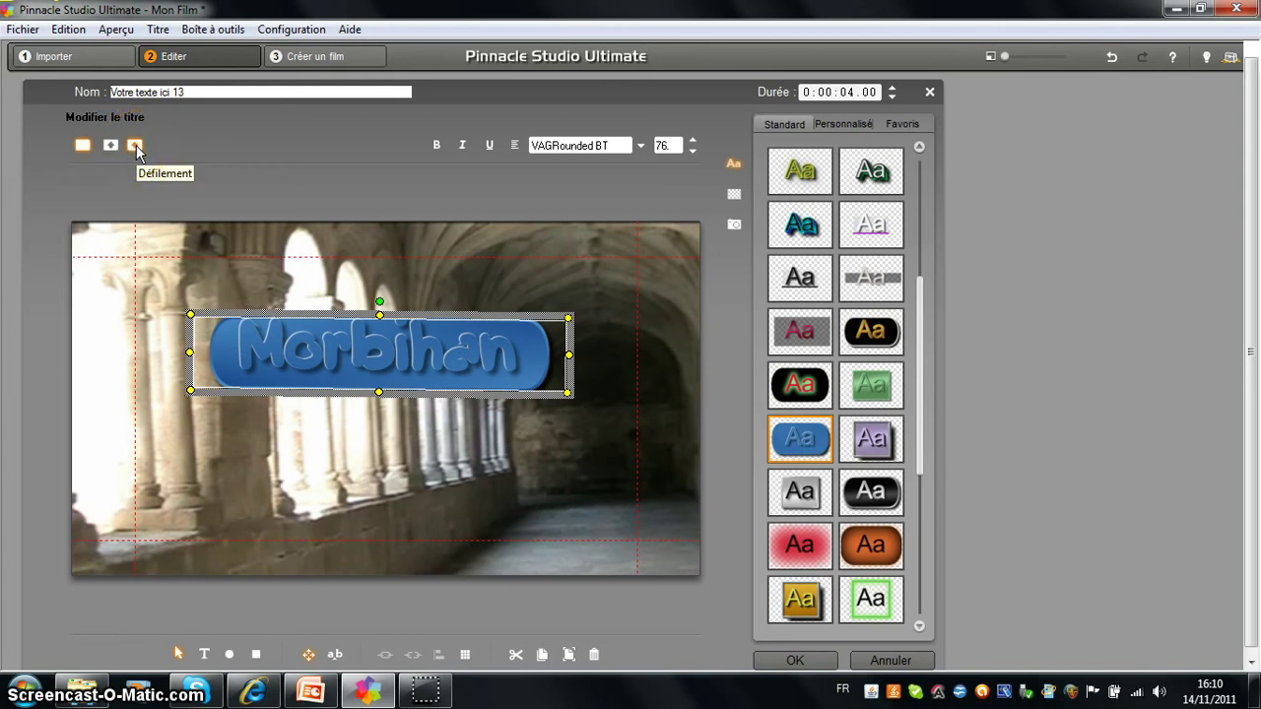
- Turn the "Morbihan" title into a vertically rolling title (Déroulant)
click(110, 146)
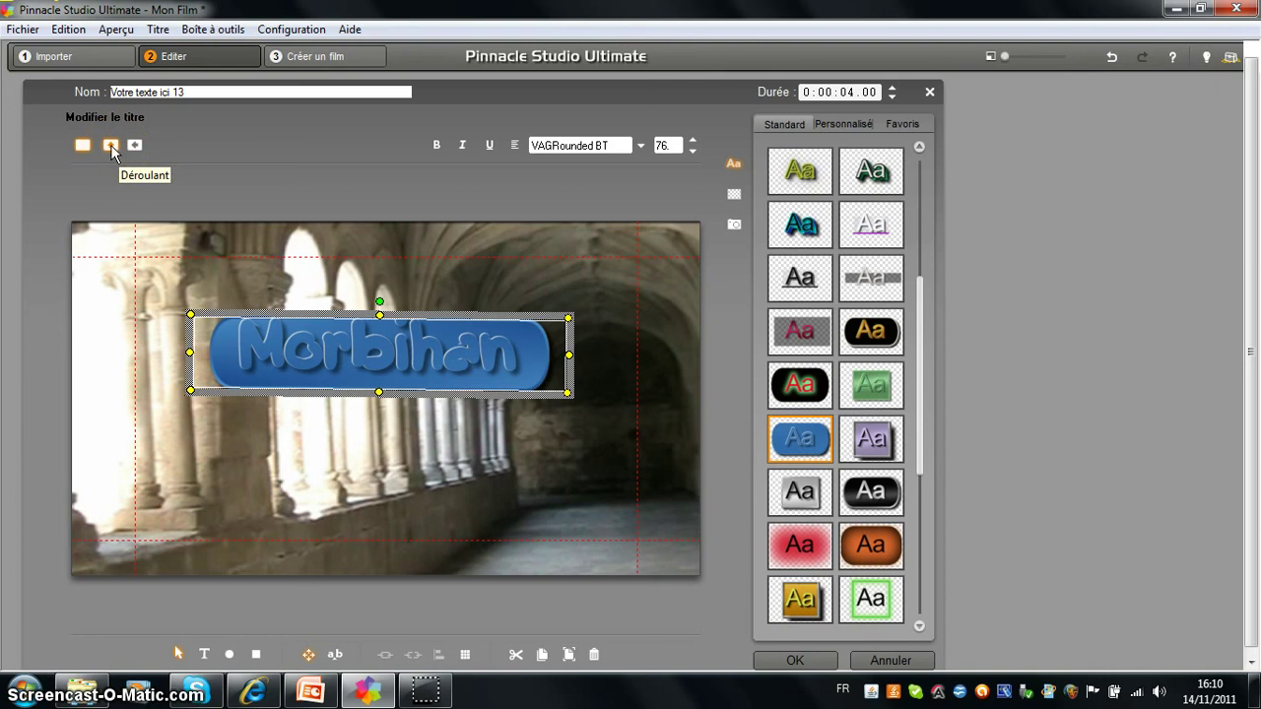
click(112, 148)
drag(338, 370, 382, 394)
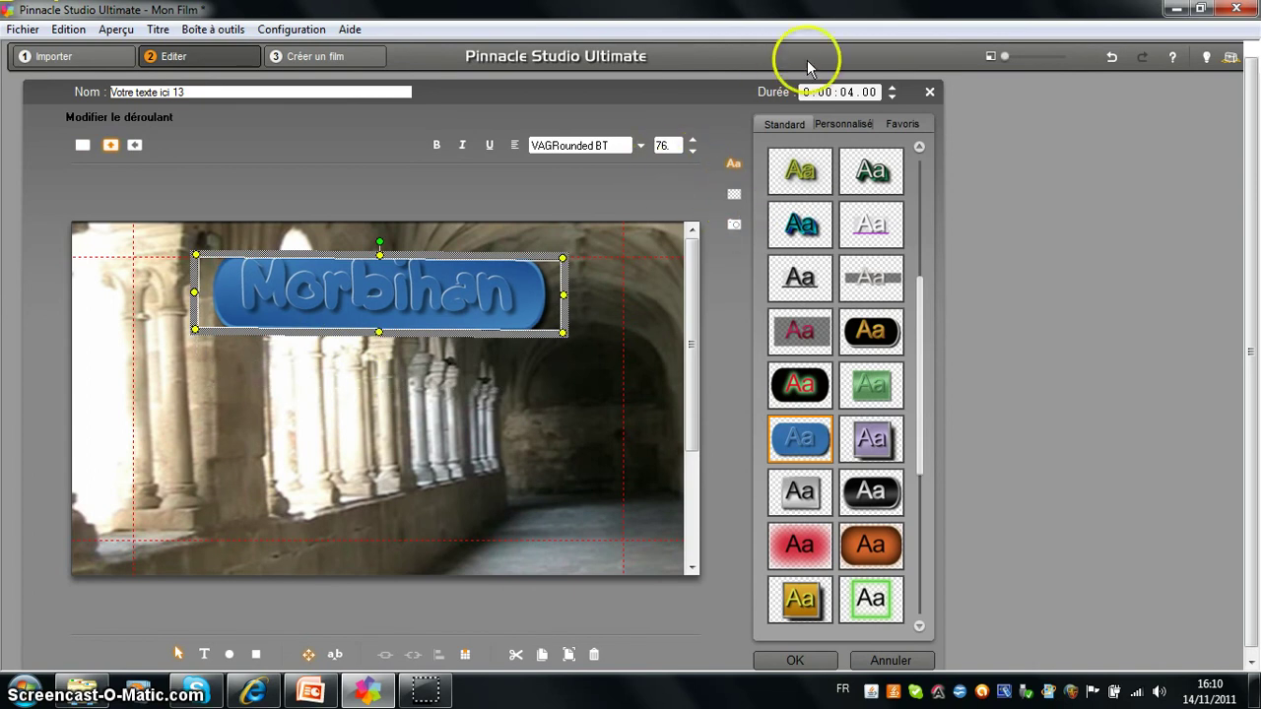
- Set the rolling title's duration to 0:00:06.01 and accept the title edits
click(847, 93)
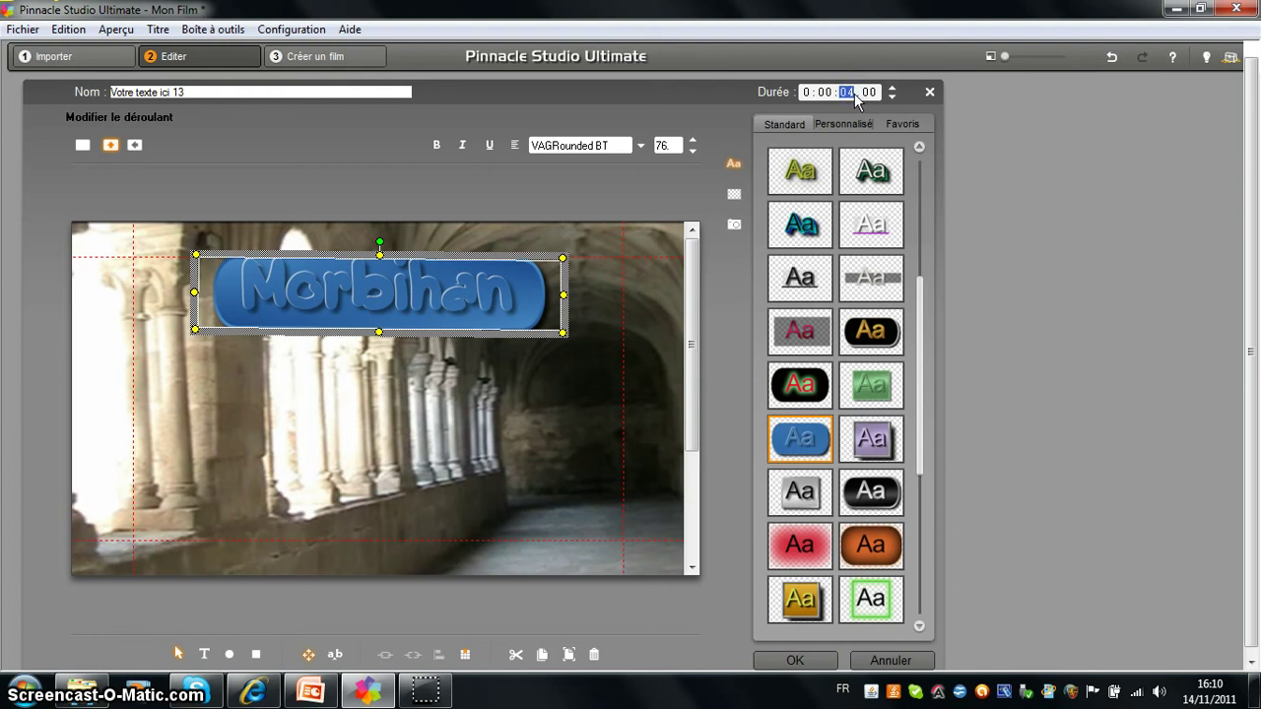
text(6)
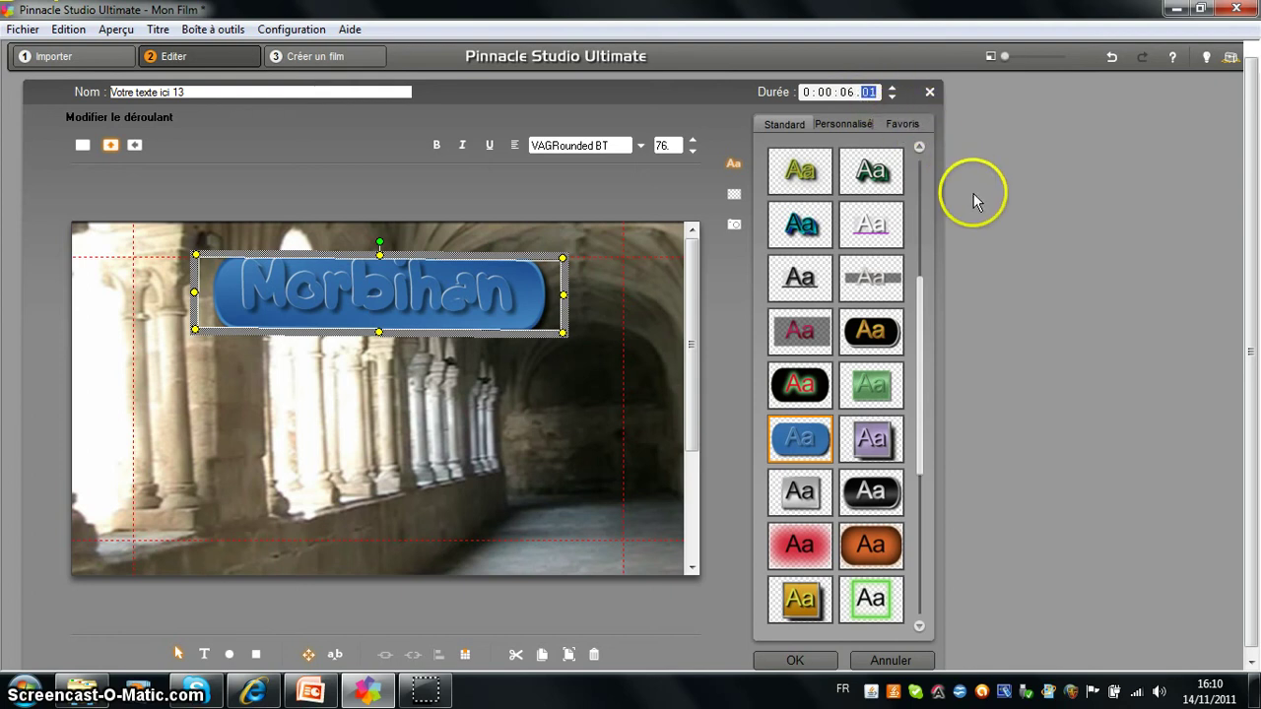
drag(1252, 309, 1252, 414)
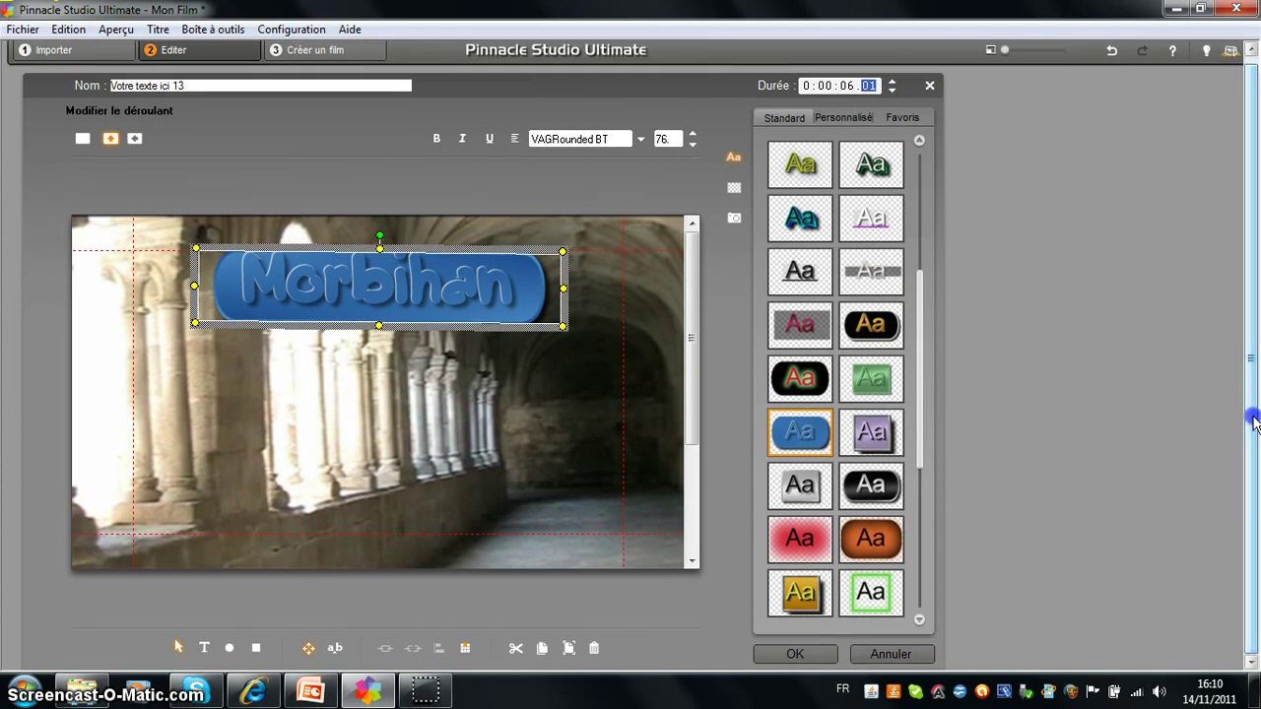
click(799, 654)
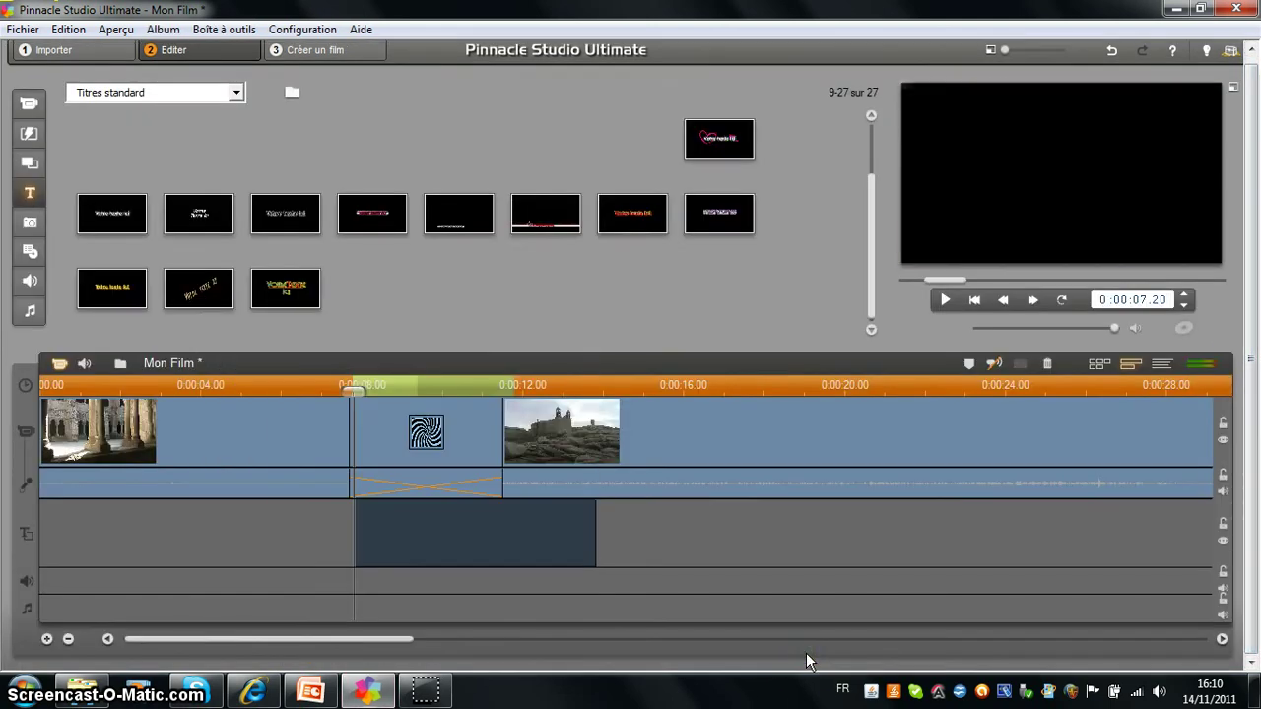
- Move the "Morbihan" title clip along the title track so it starts at about 0:00:10.05, partway through the transition
click(370, 537)
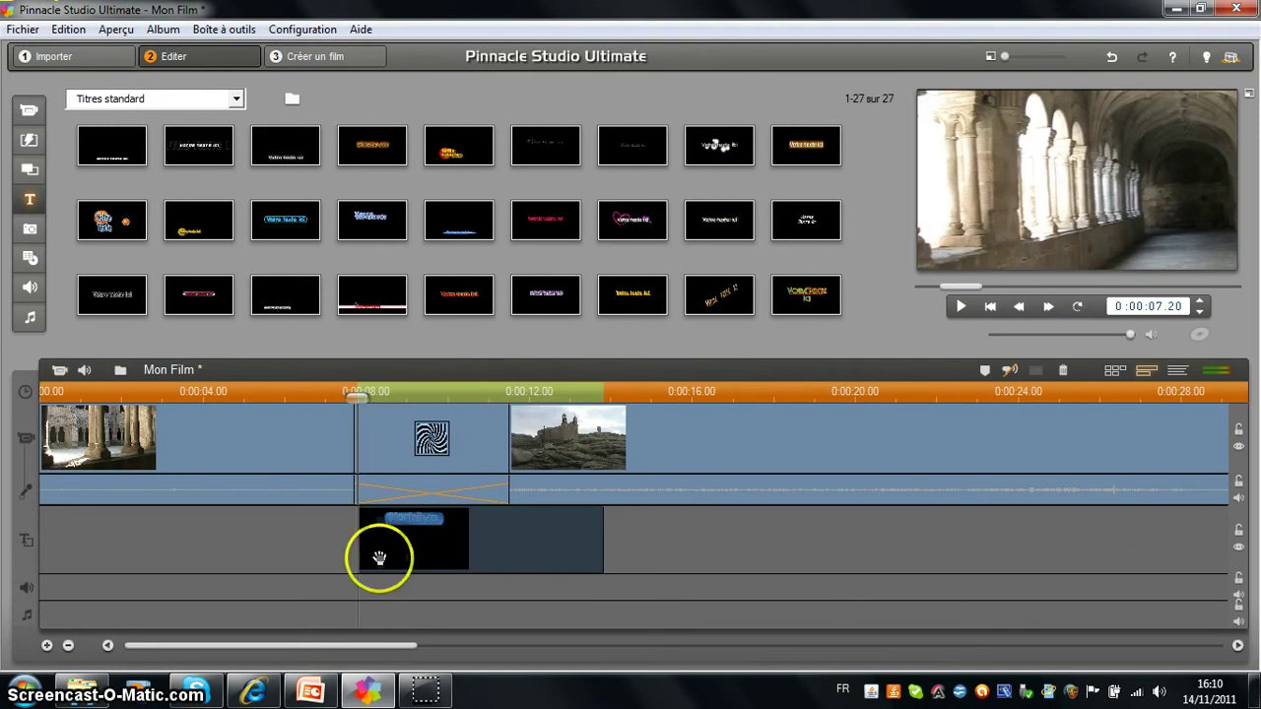
click(534, 541)
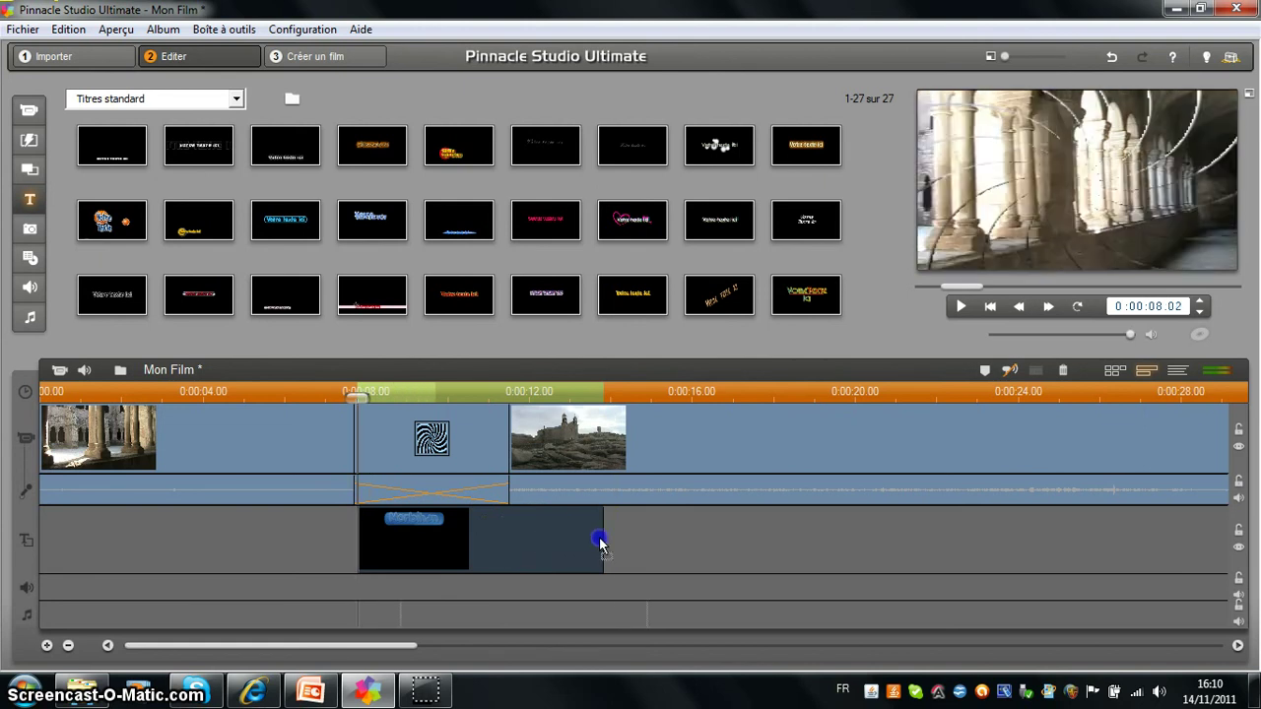
drag(636, 542, 636, 538)
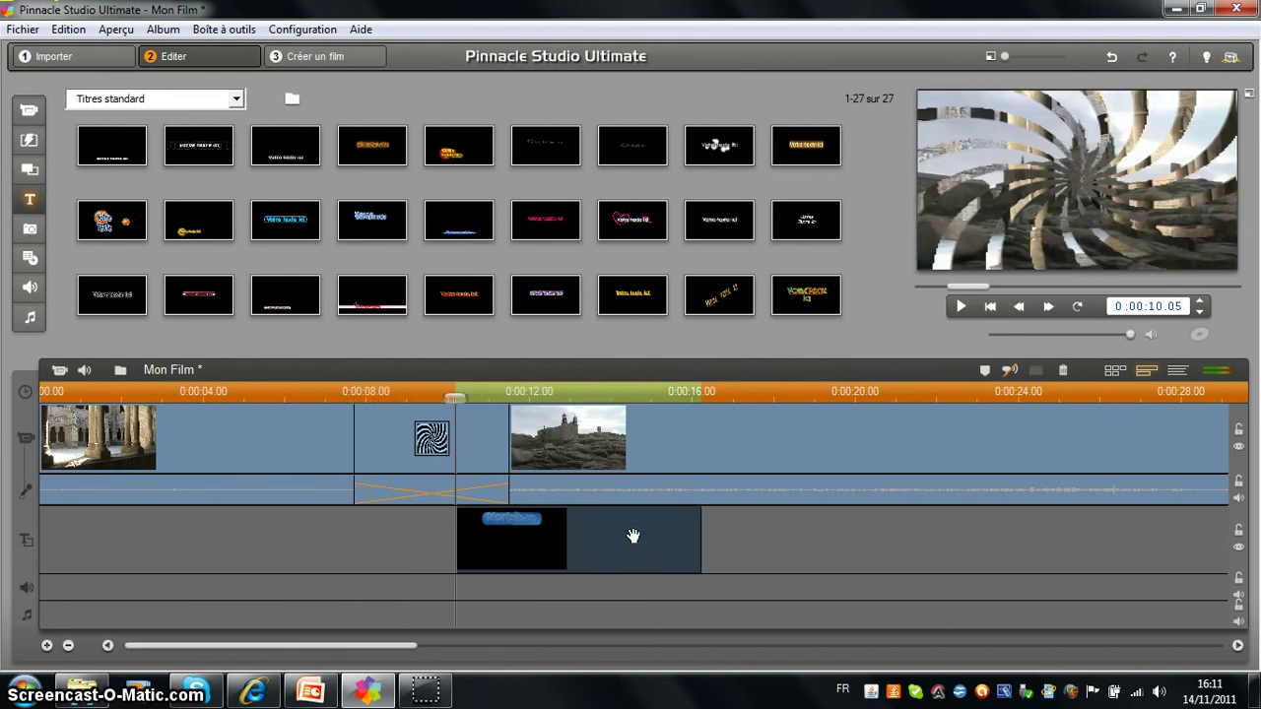
- Play the film from about 0:00:09.22 to preview the rolling title, and stop playback after the title ends
drag(456, 396, 441, 395)
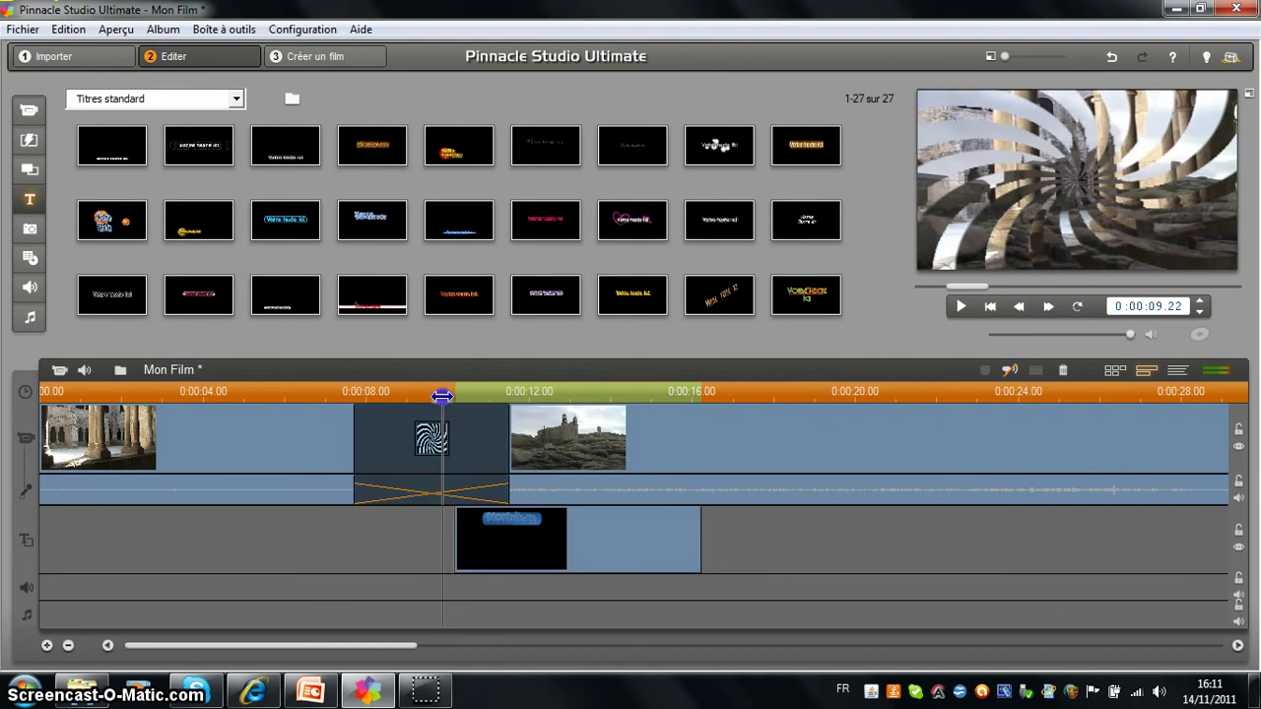
click(959, 307)
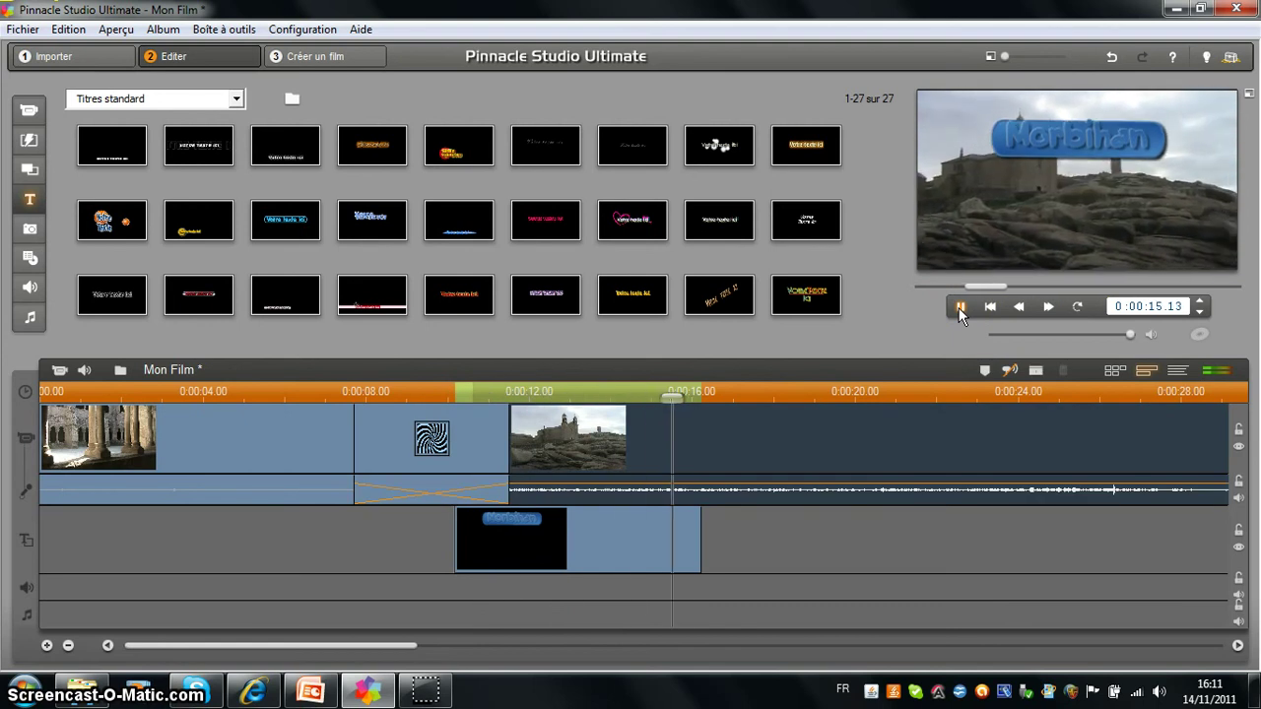
click(959, 308)
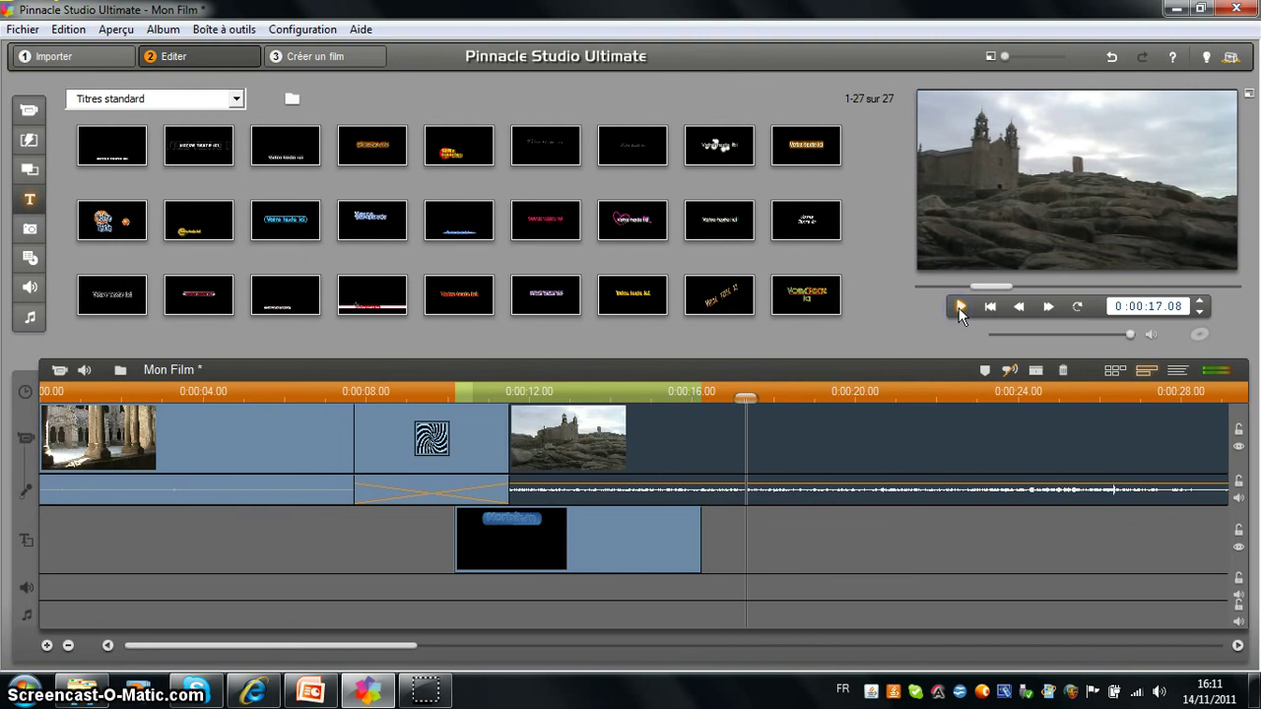
- Lengthen the "Morbihan" title clip on the title track so it ends at about 0:00:17.18
click(695, 526)
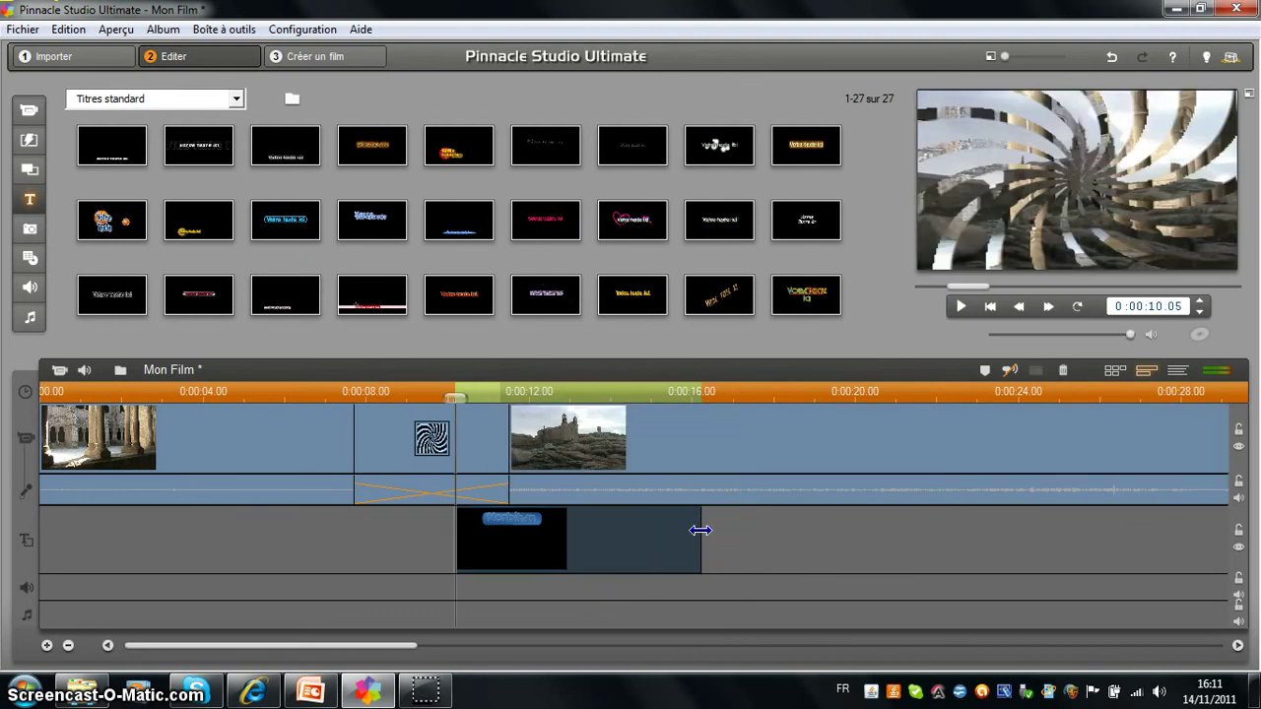
drag(699, 530, 762, 526)
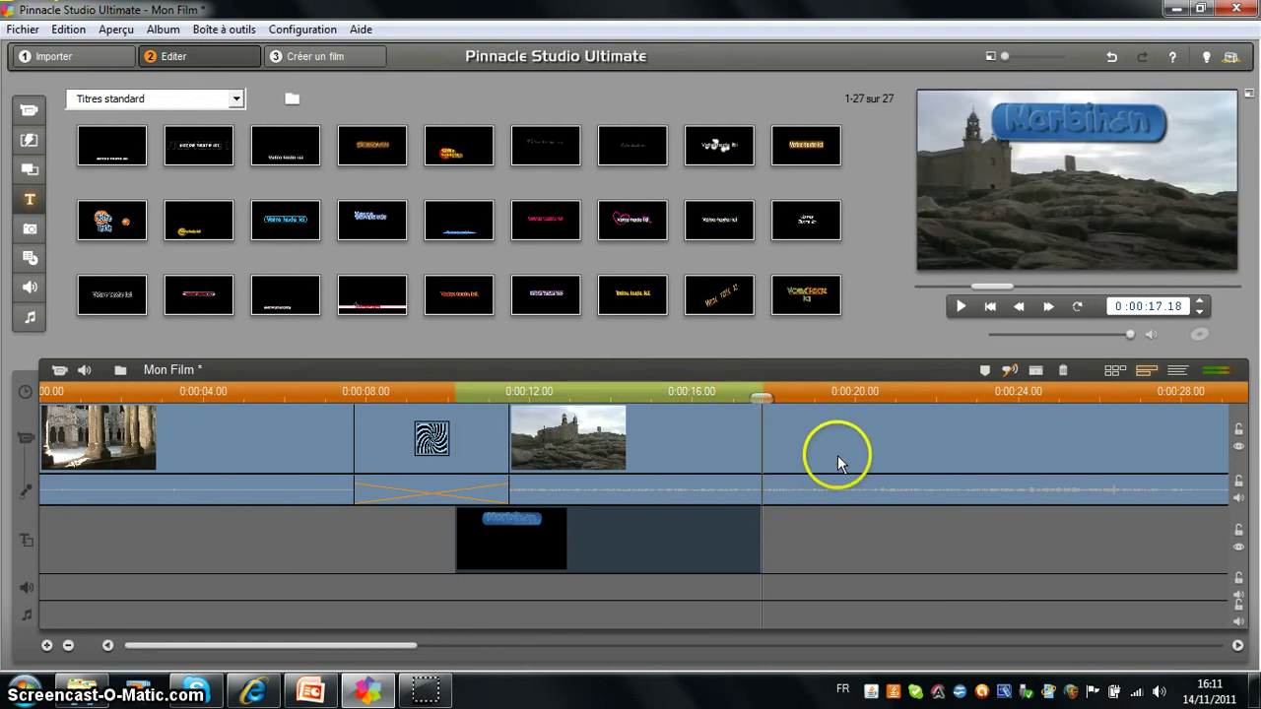
- Preview the lengthened rolling title by playing the film from about 0:00:09.11, and pause before the title clip ends
click(958, 306)
click(958, 306)
click(433, 391)
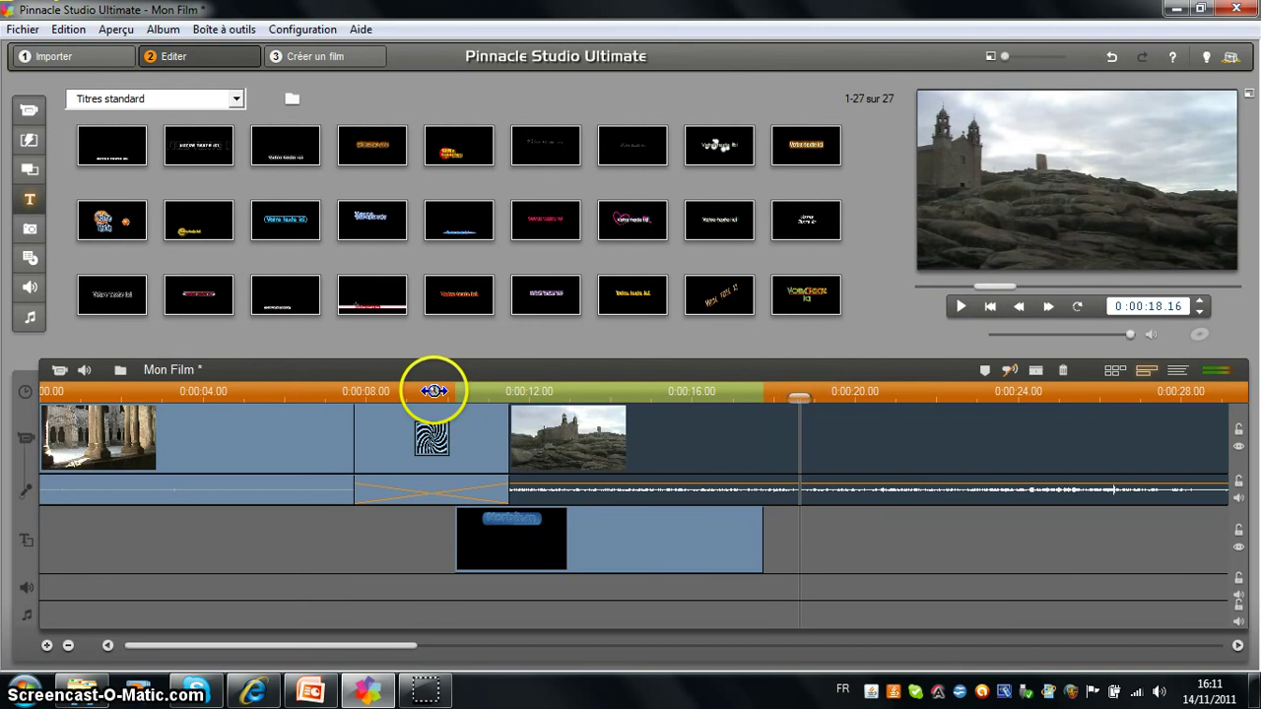
click(424, 391)
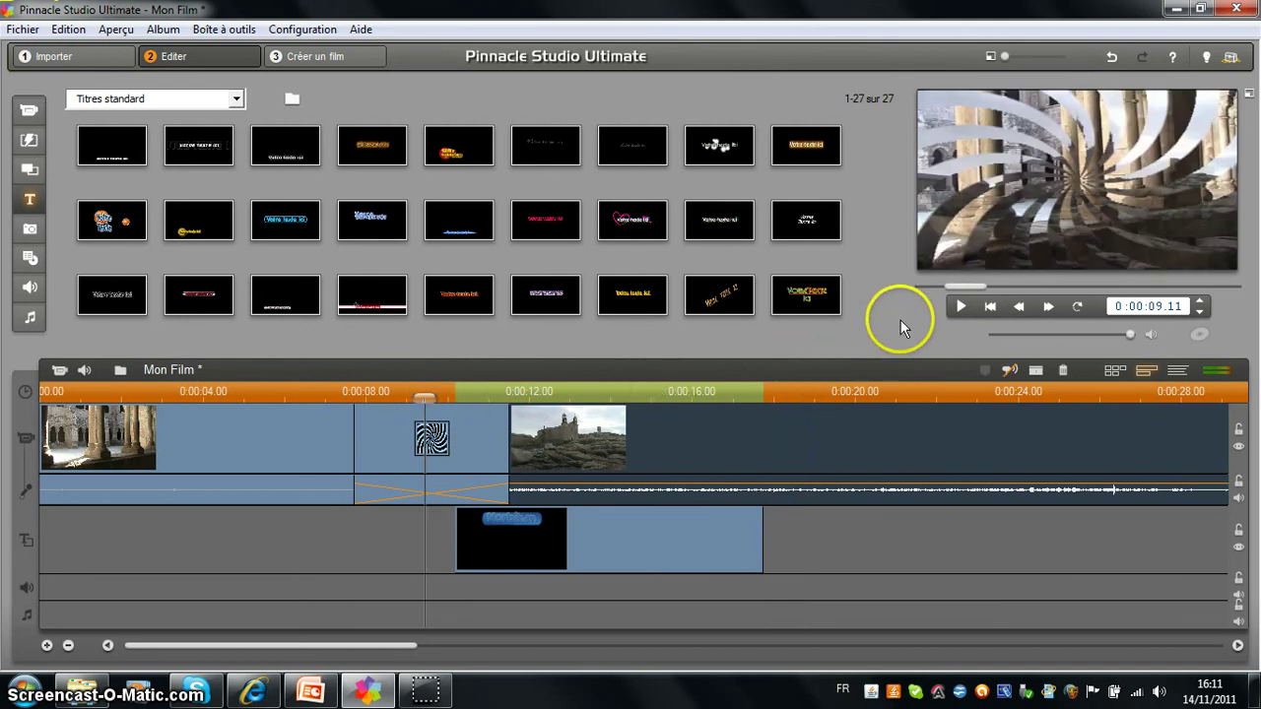
click(961, 306)
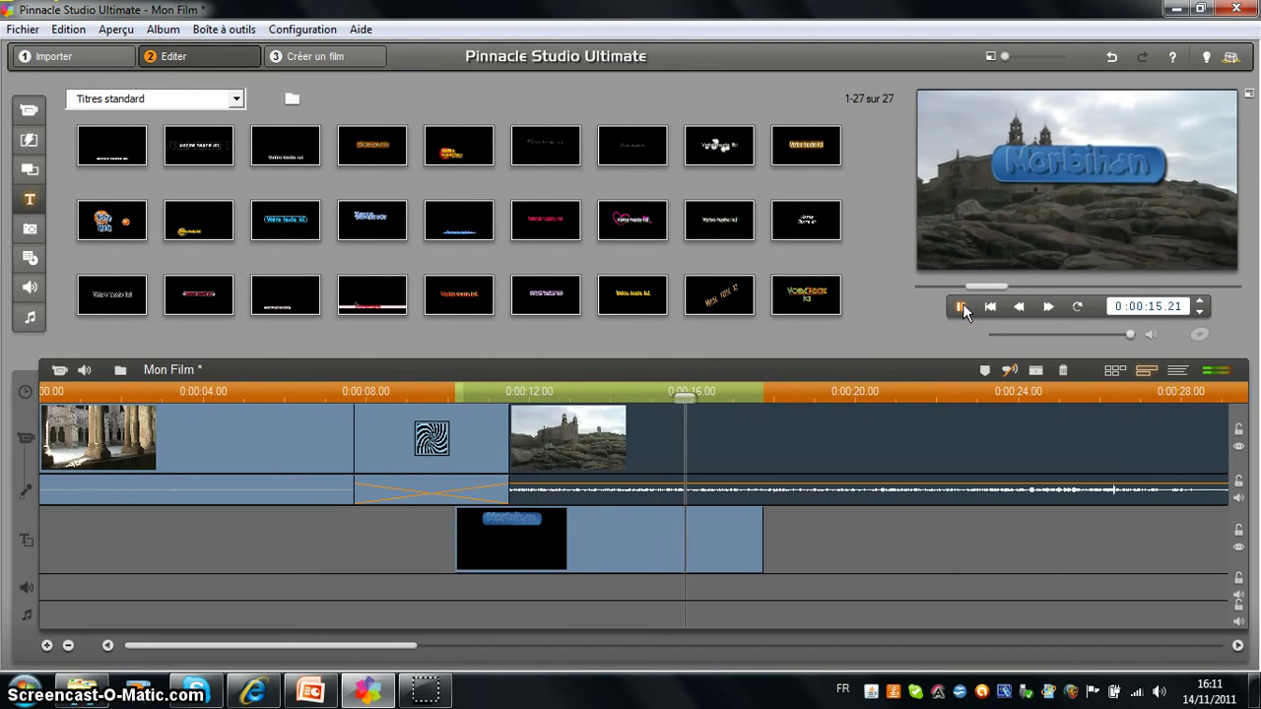
click(961, 306)
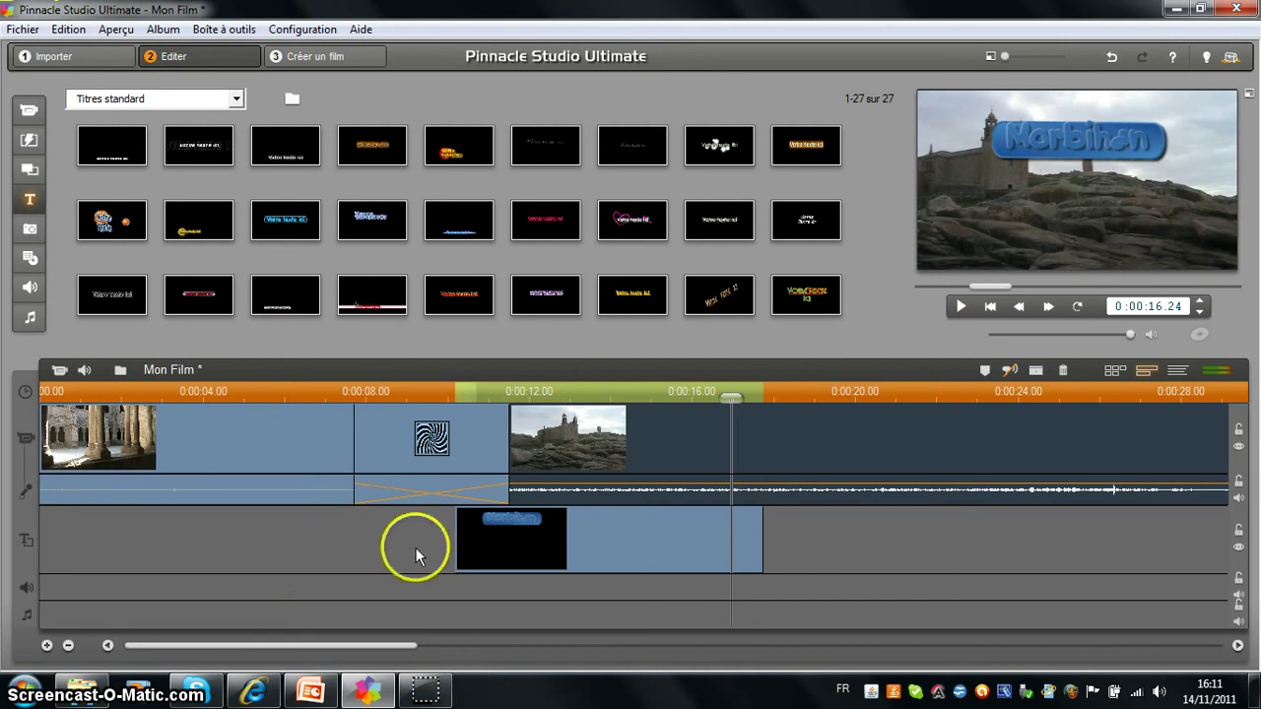
key(alt+p)
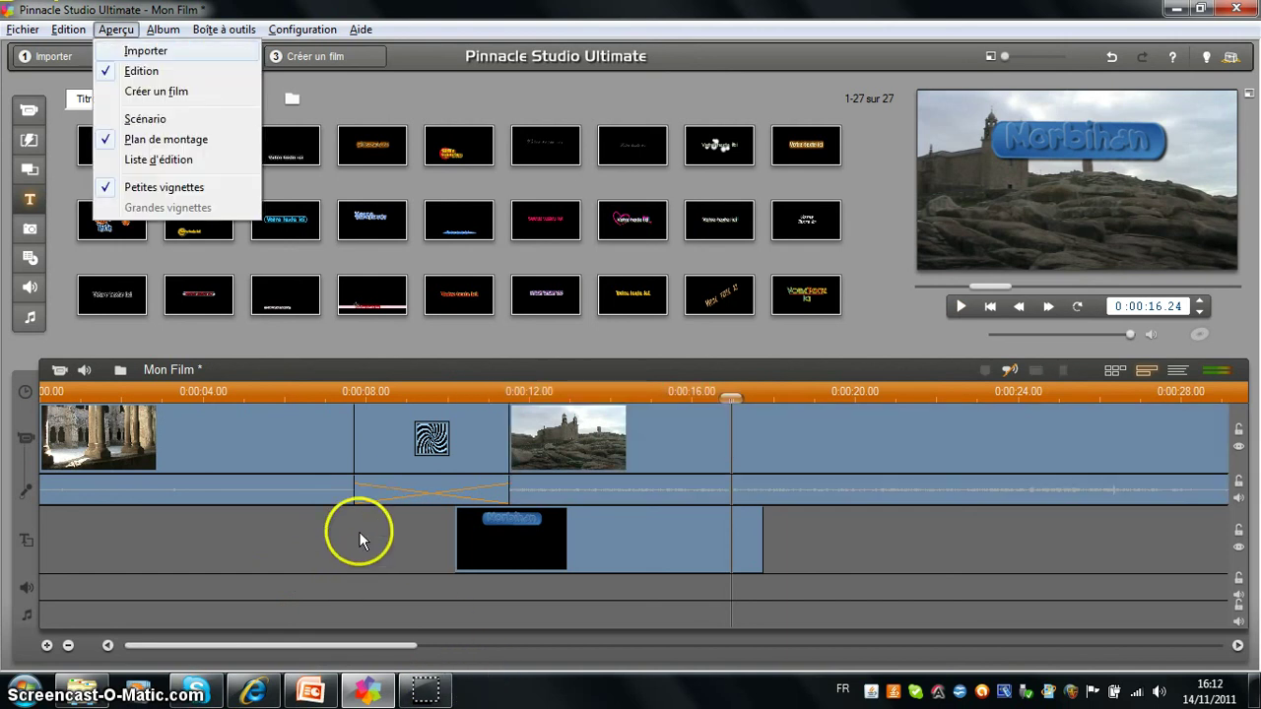
click(303, 527)
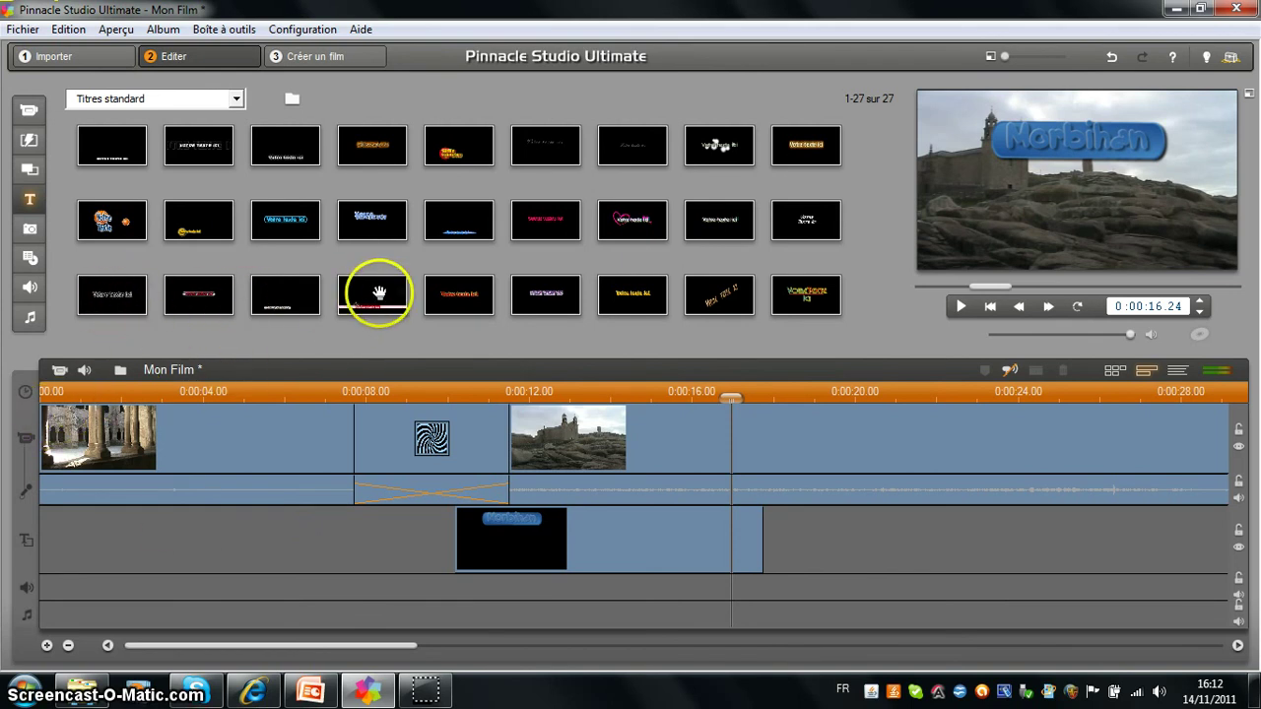
- Insert the yellow single-line "Votre texte ici" standard title on the main video track between the cloister clip and the transition
click(654, 302)
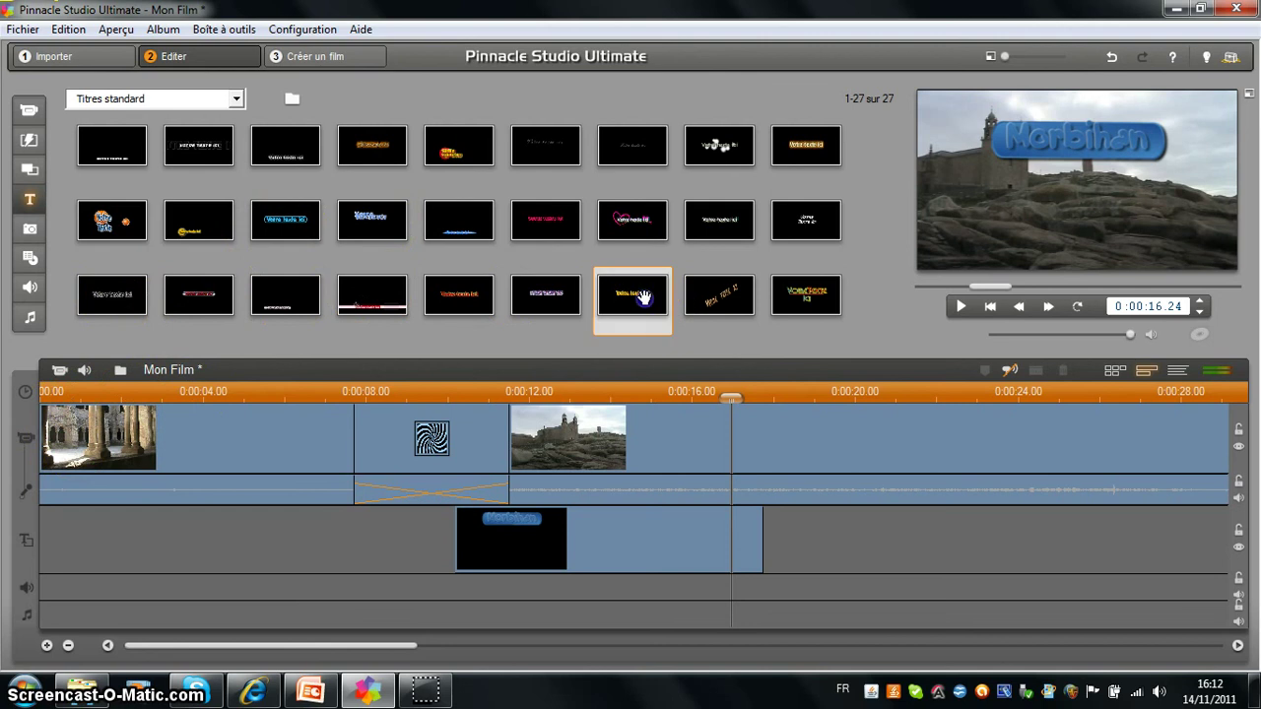
drag(642, 297, 385, 461)
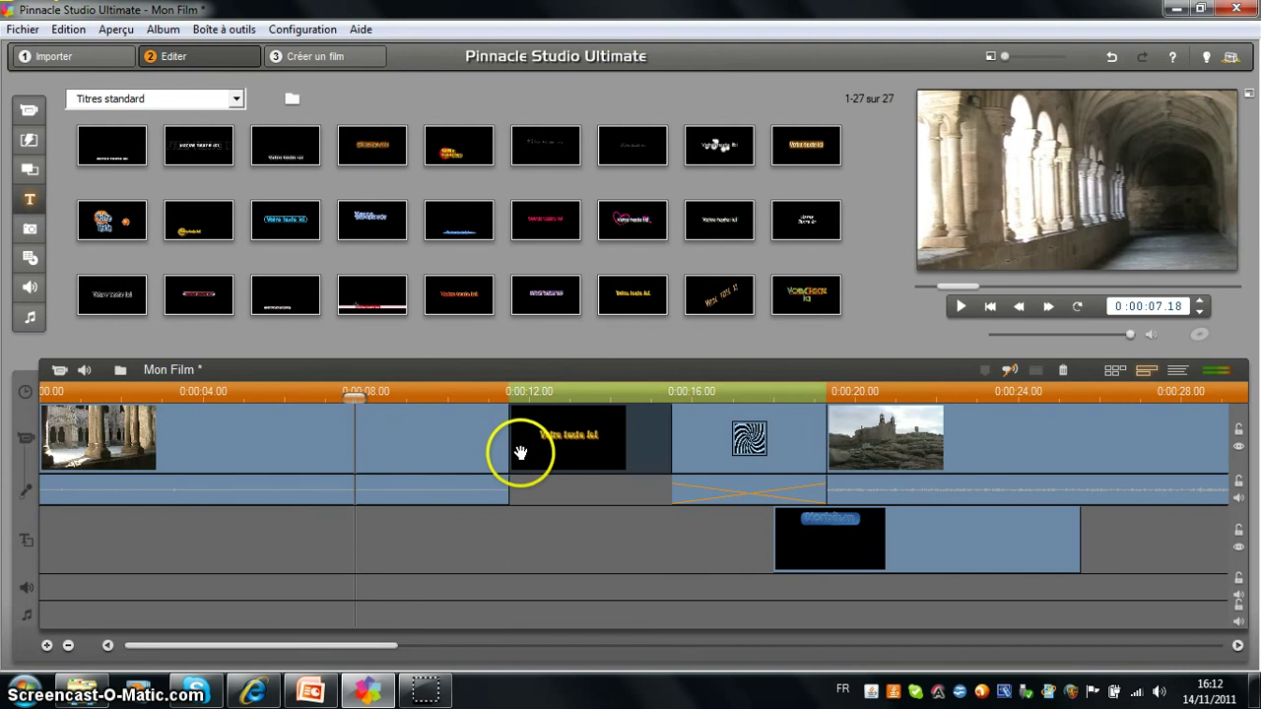
drag(520, 452, 558, 449)
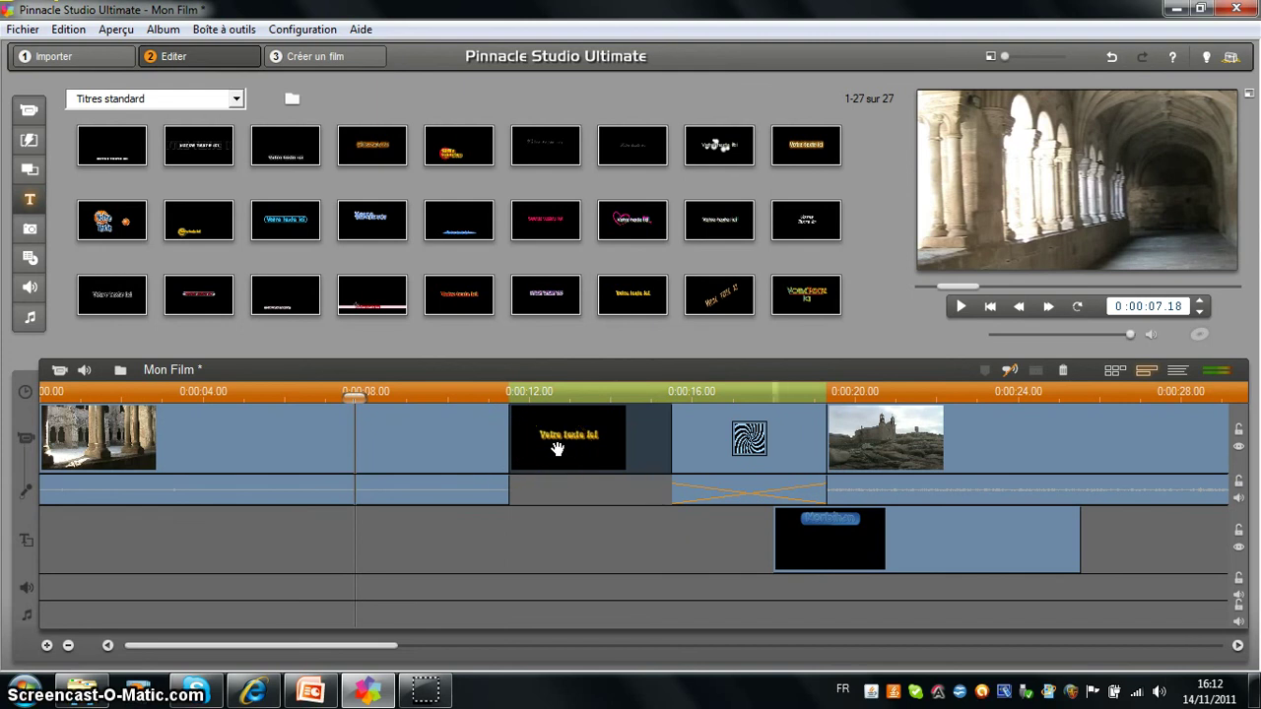
click(558, 450)
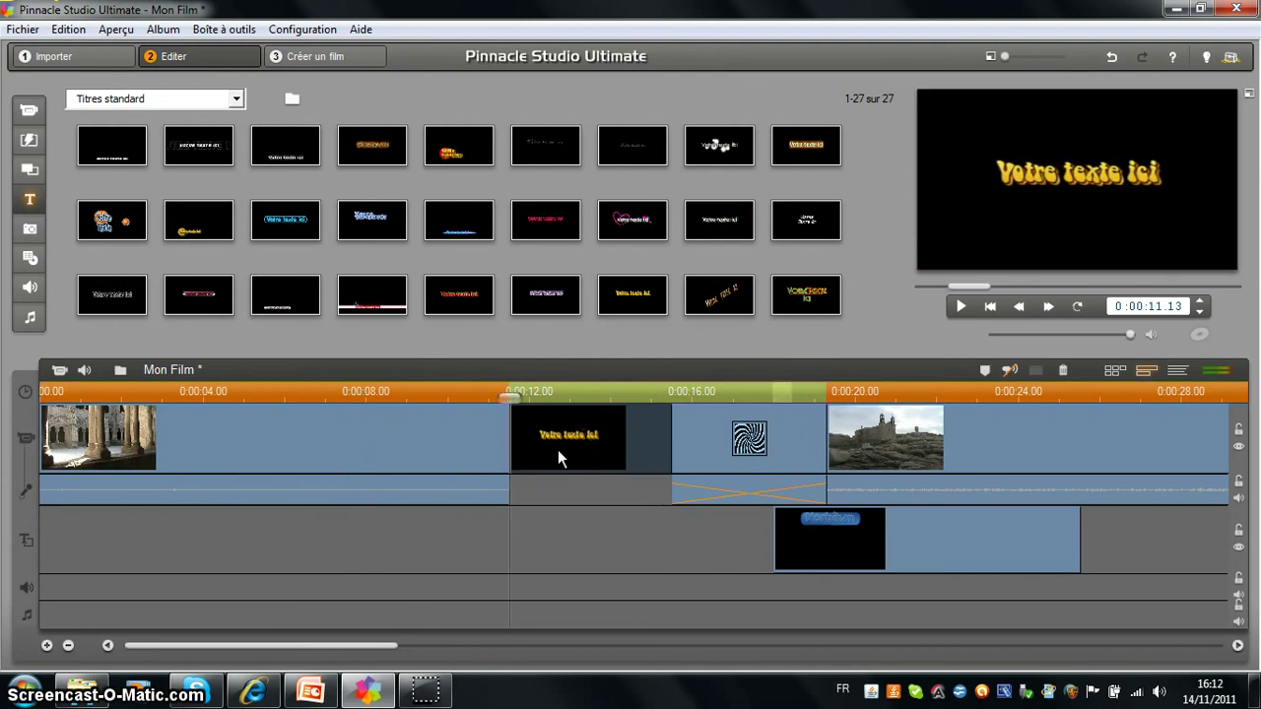
- Open the inserted yellow title for editing and replace its placeholder text with "le film de" followed by the person's first name
double_click(558, 449)
click(563, 386)
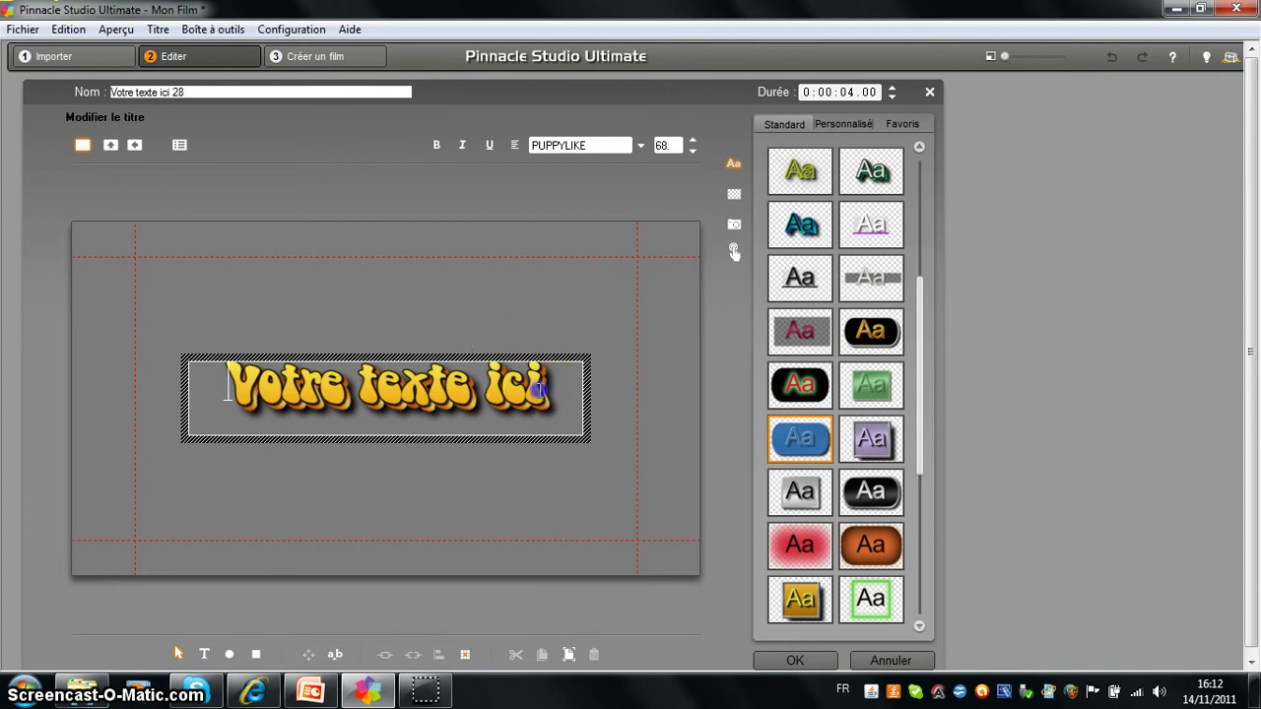
drag(540, 391, 226, 384)
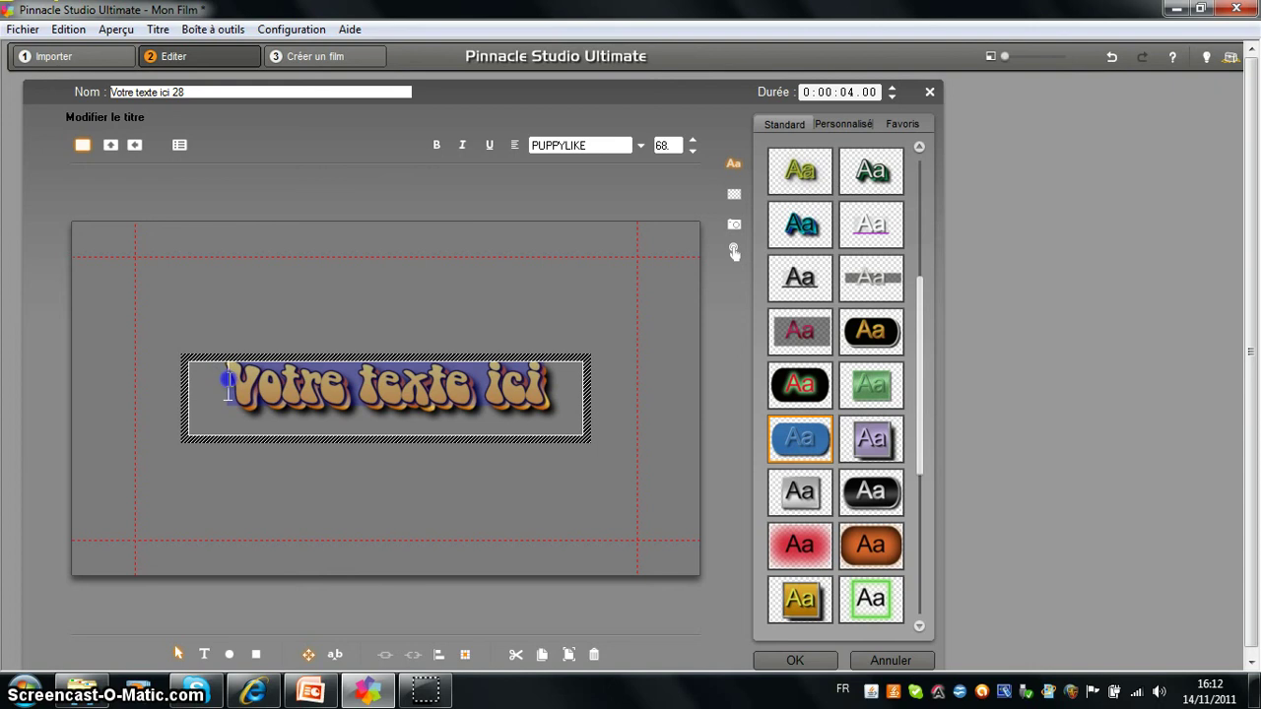
mouse_move(230, 384)
mouse_down()
mouse_move(404, 385)
mouse_move(212, 397)
mouse_up()
key(Delete)
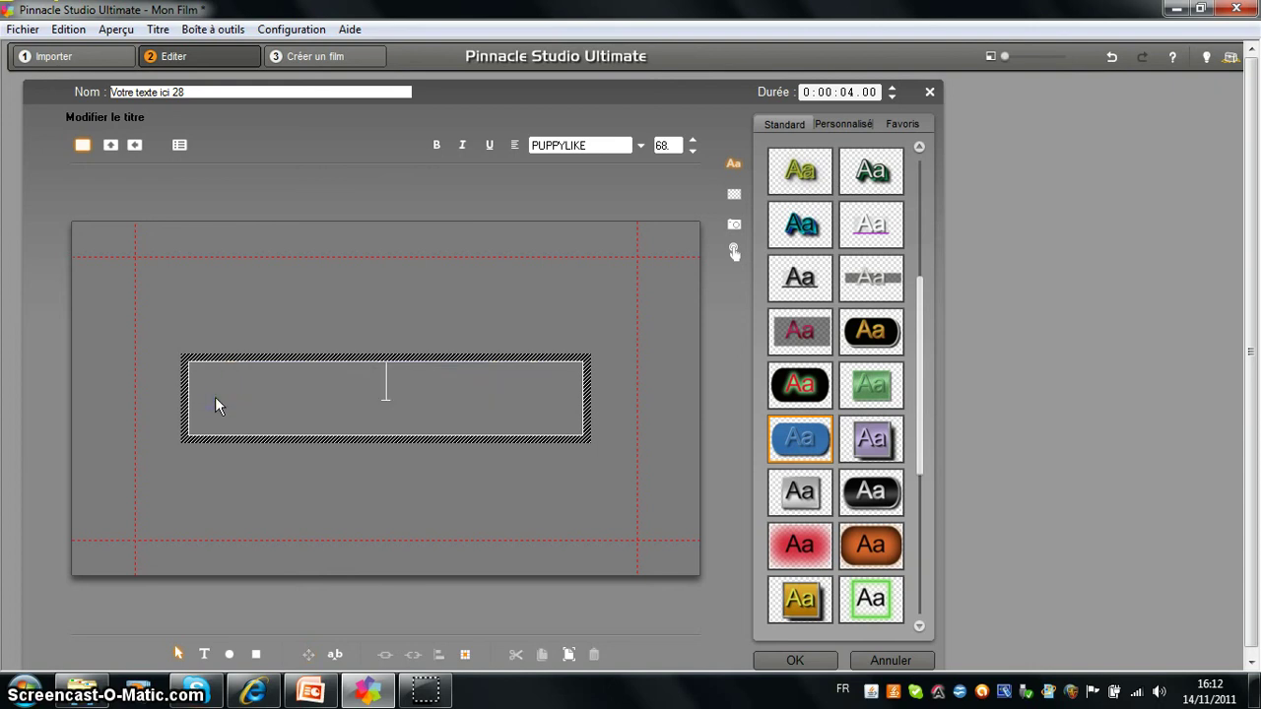
text(le fi)
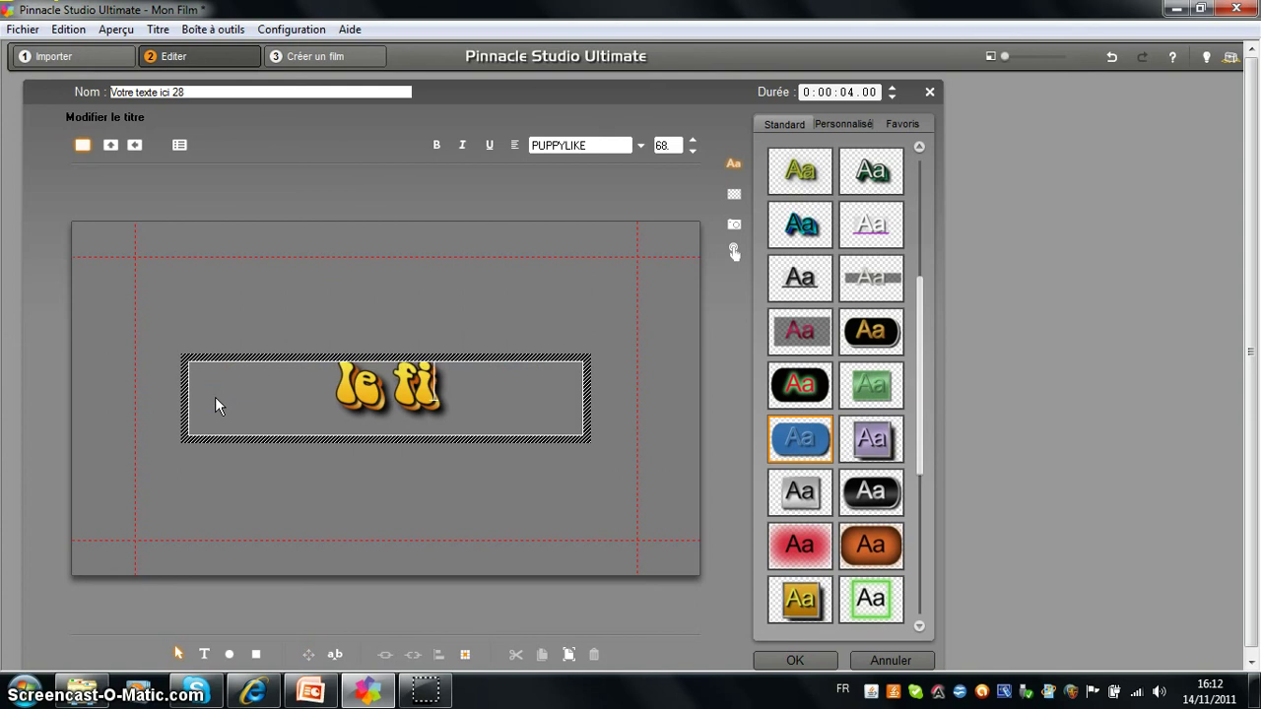
text(lm de )
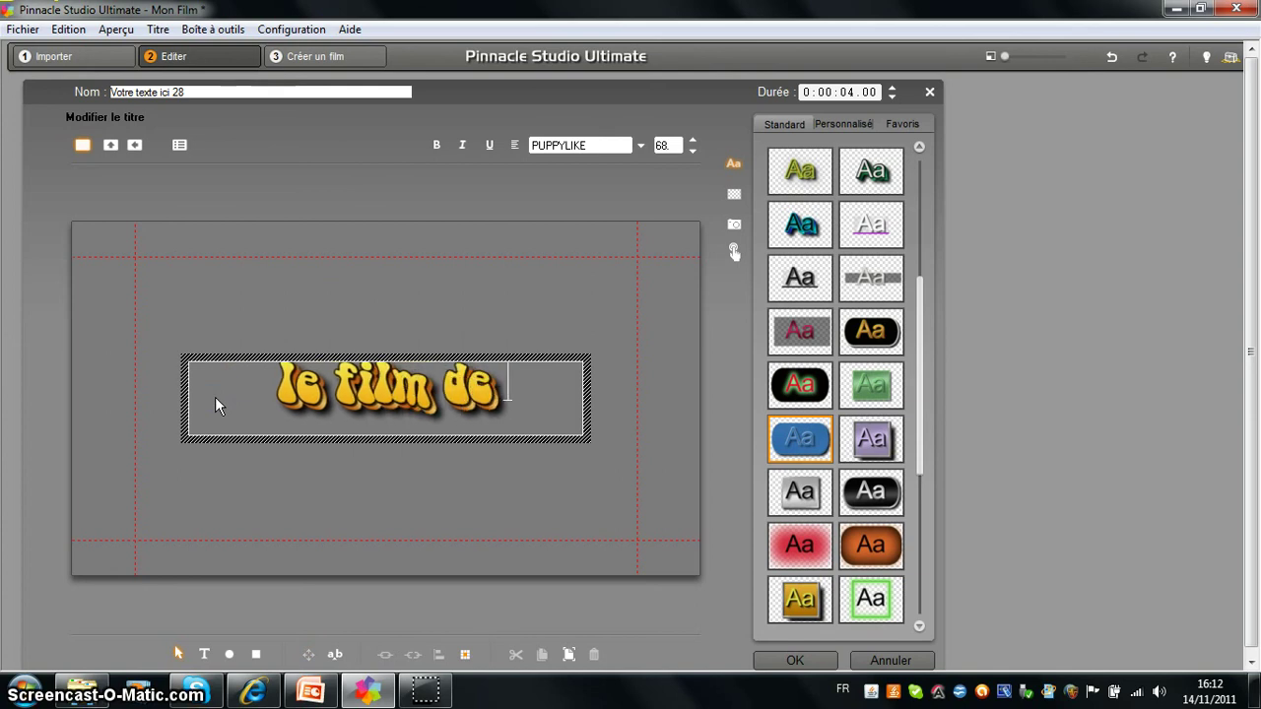
text(laurent)
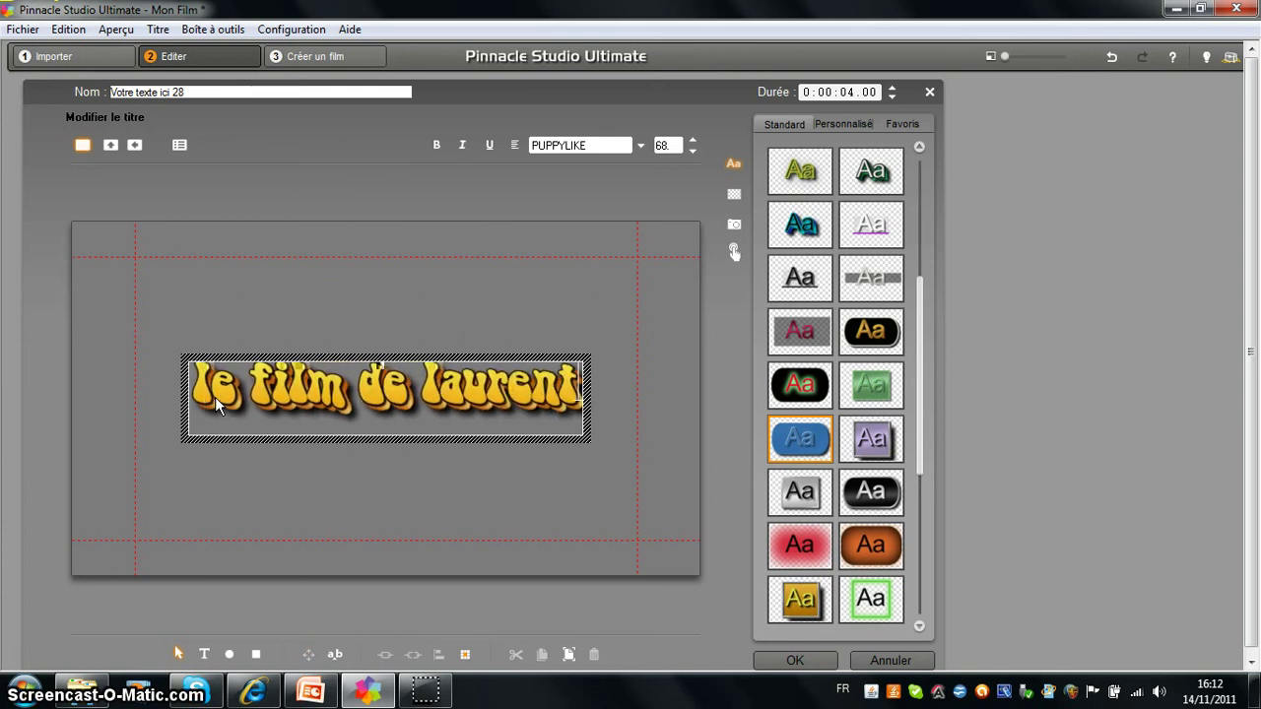
click(247, 399)
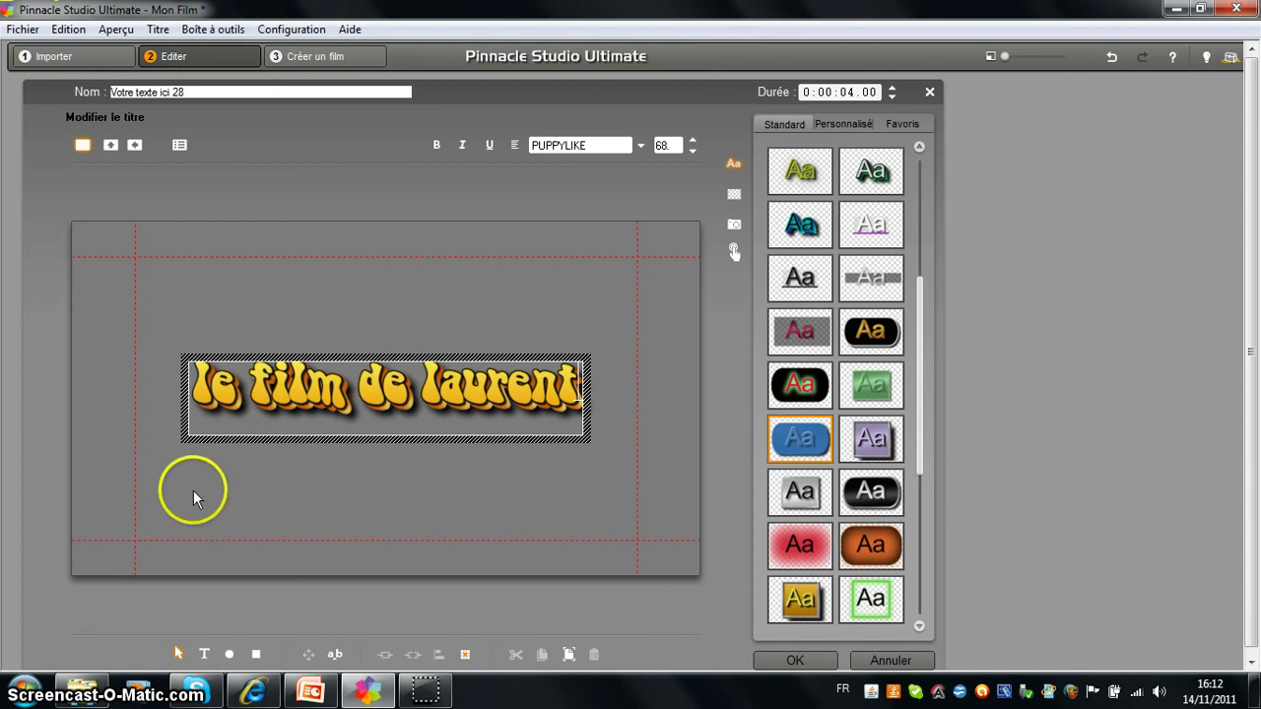
- Try to increase the title's font size to 84 without selecting its text
click(692, 139)
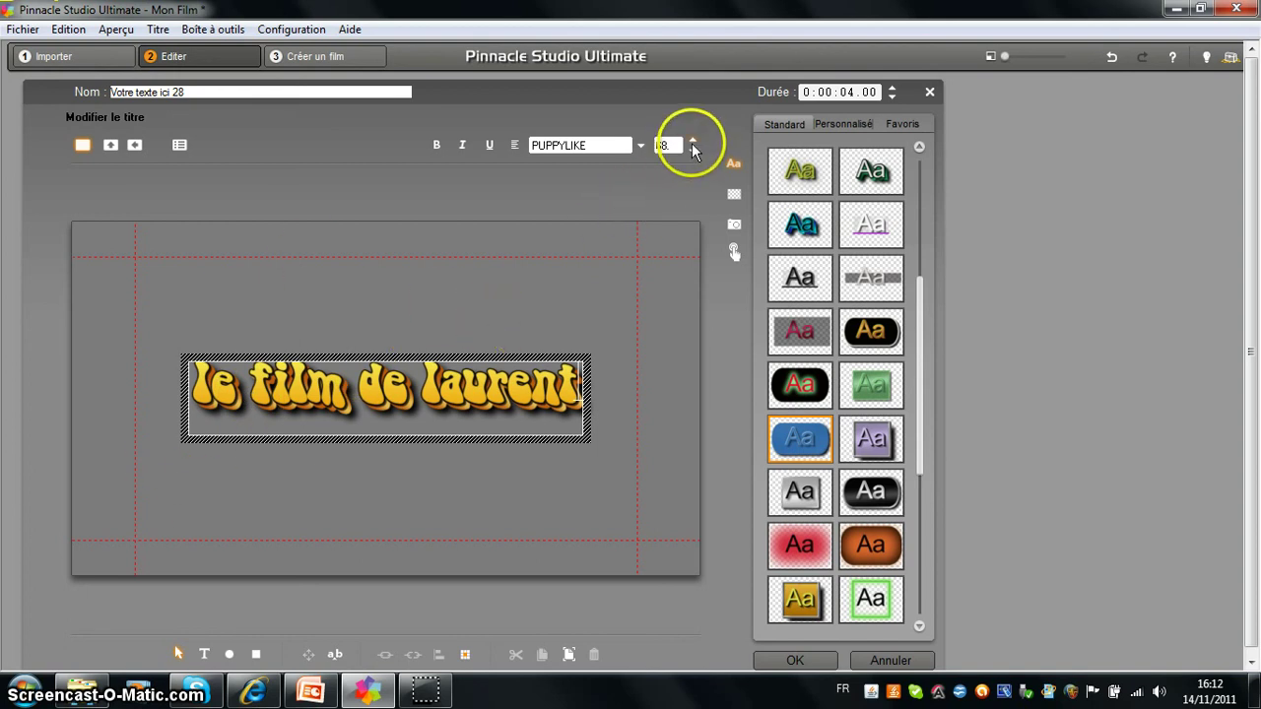
click(693, 139)
click(693, 143)
click(693, 143)
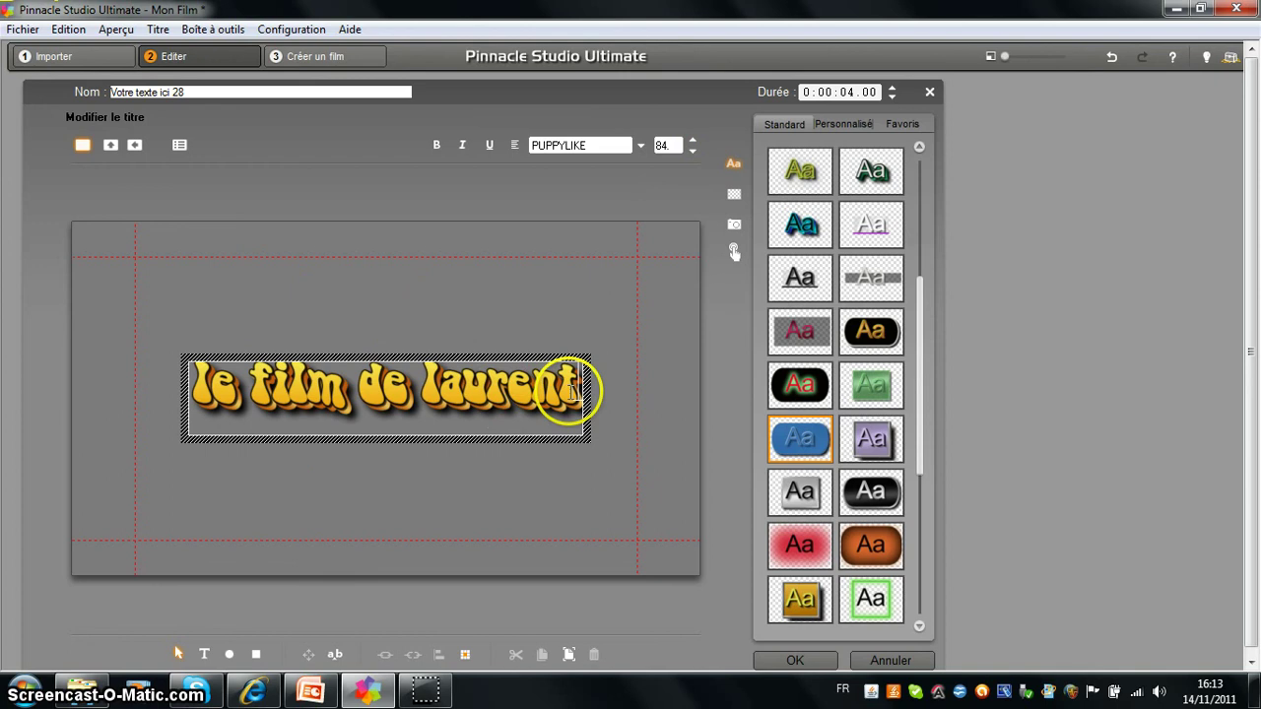
- Select the whole text of the yellow title and increase its font size to 82
drag(584, 389, 193, 386)
click(678, 146)
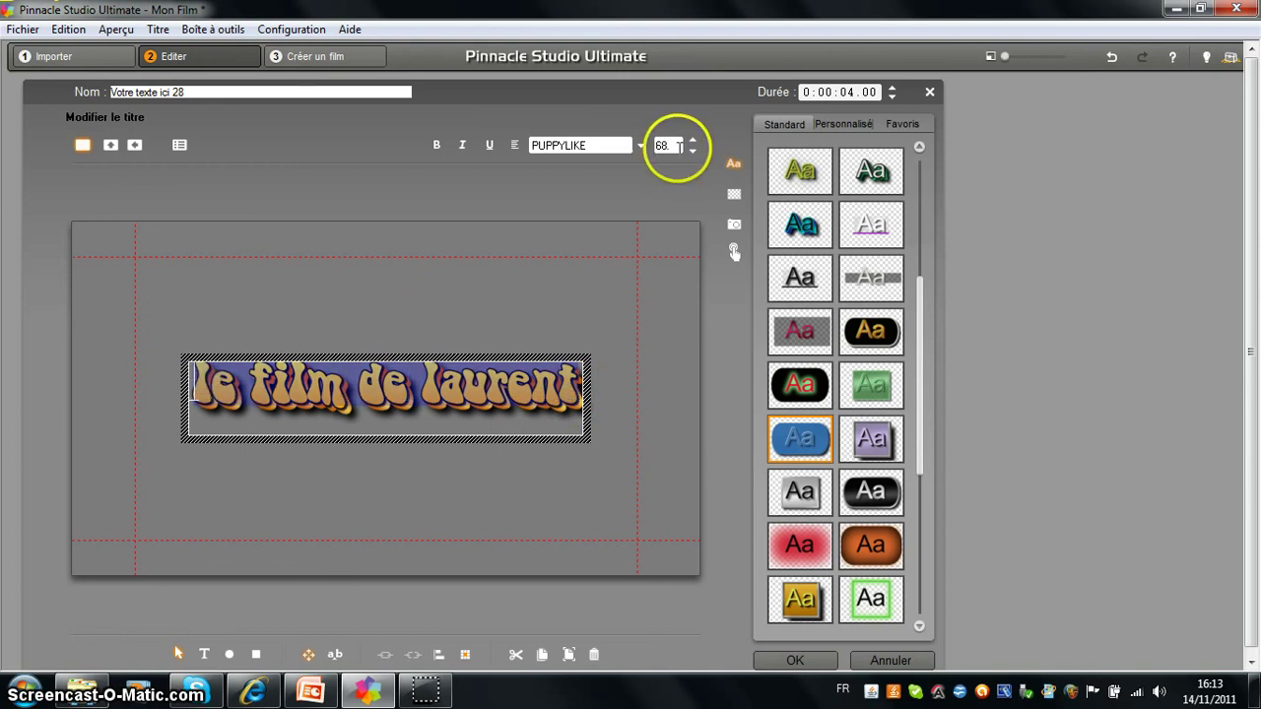
click(694, 143)
click(694, 143)
click(693, 142)
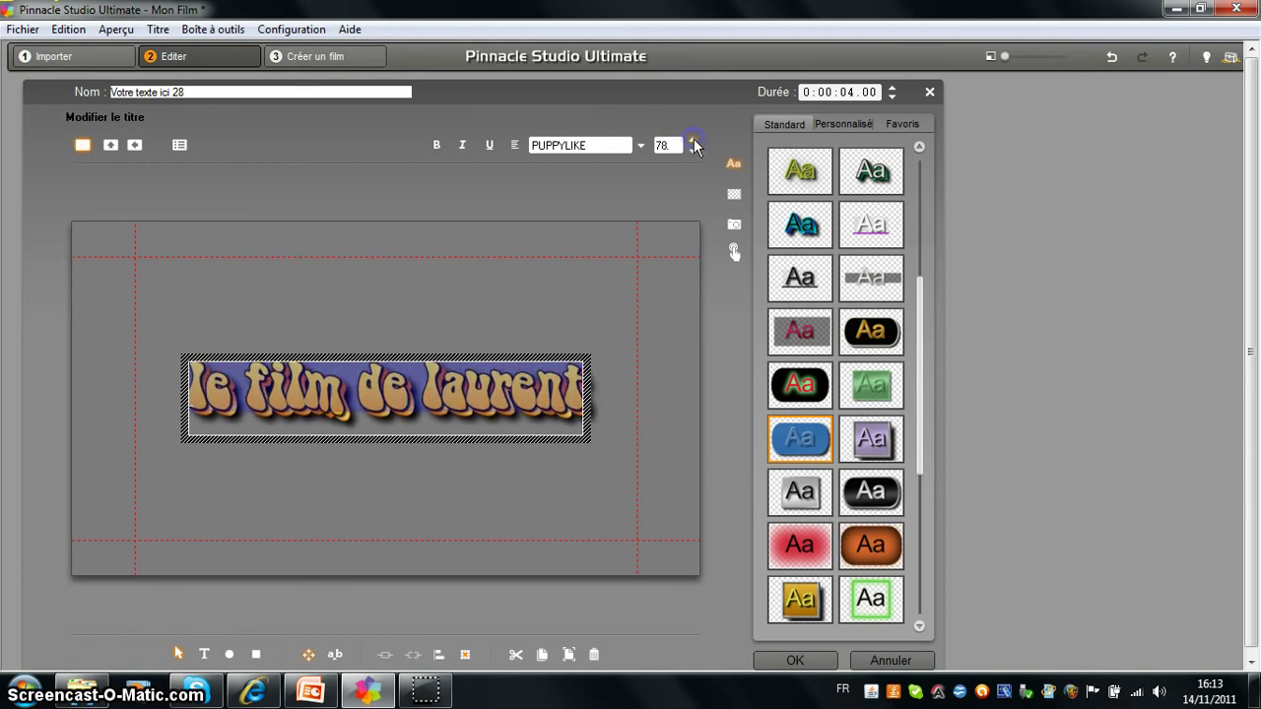
click(693, 143)
click(693, 143)
click(401, 308)
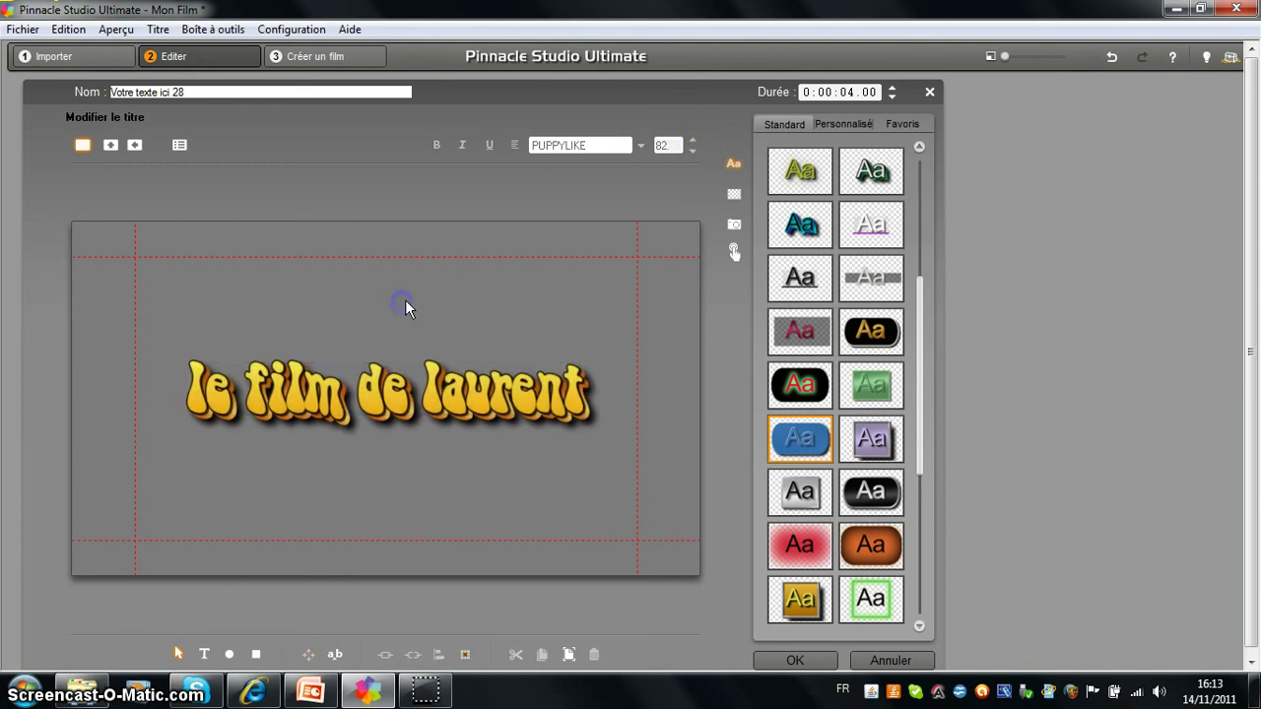
- Move the yellow title up to just below the upper safe-area line, keeping it roughly centred horizontally, and validate the title
click(372, 382)
click(377, 364)
click(377, 360)
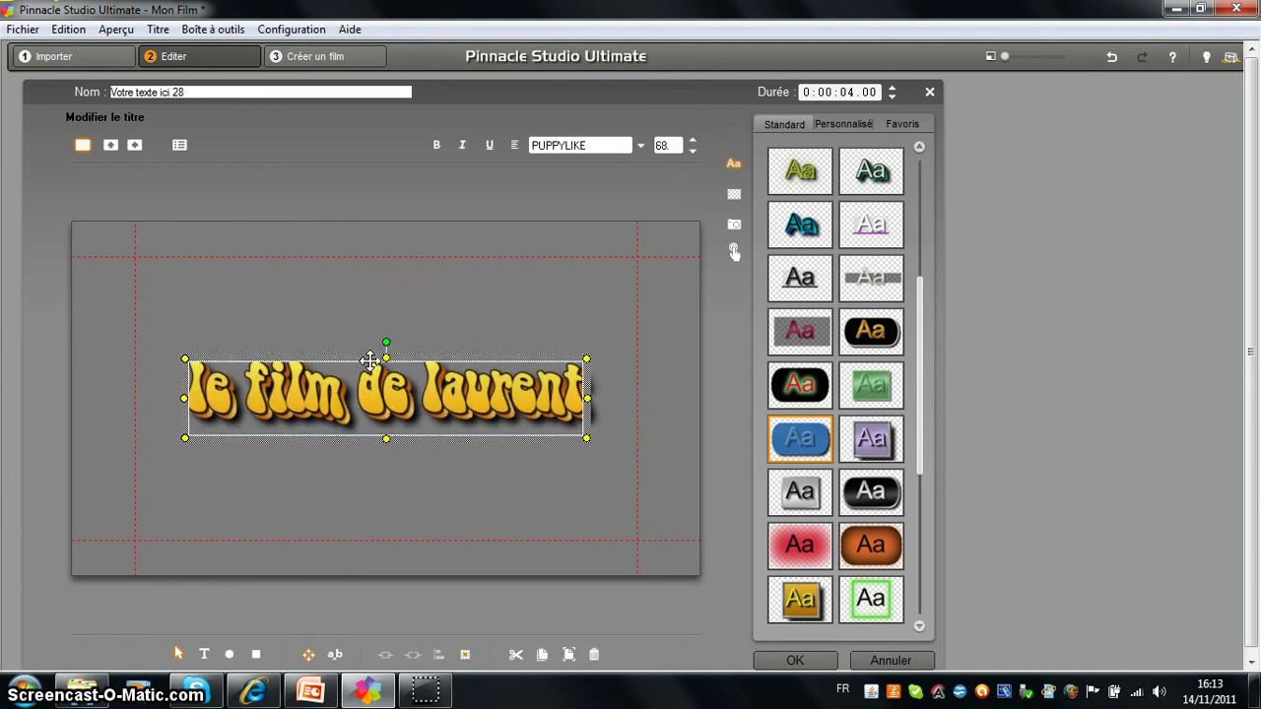
drag(374, 357, 369, 273)
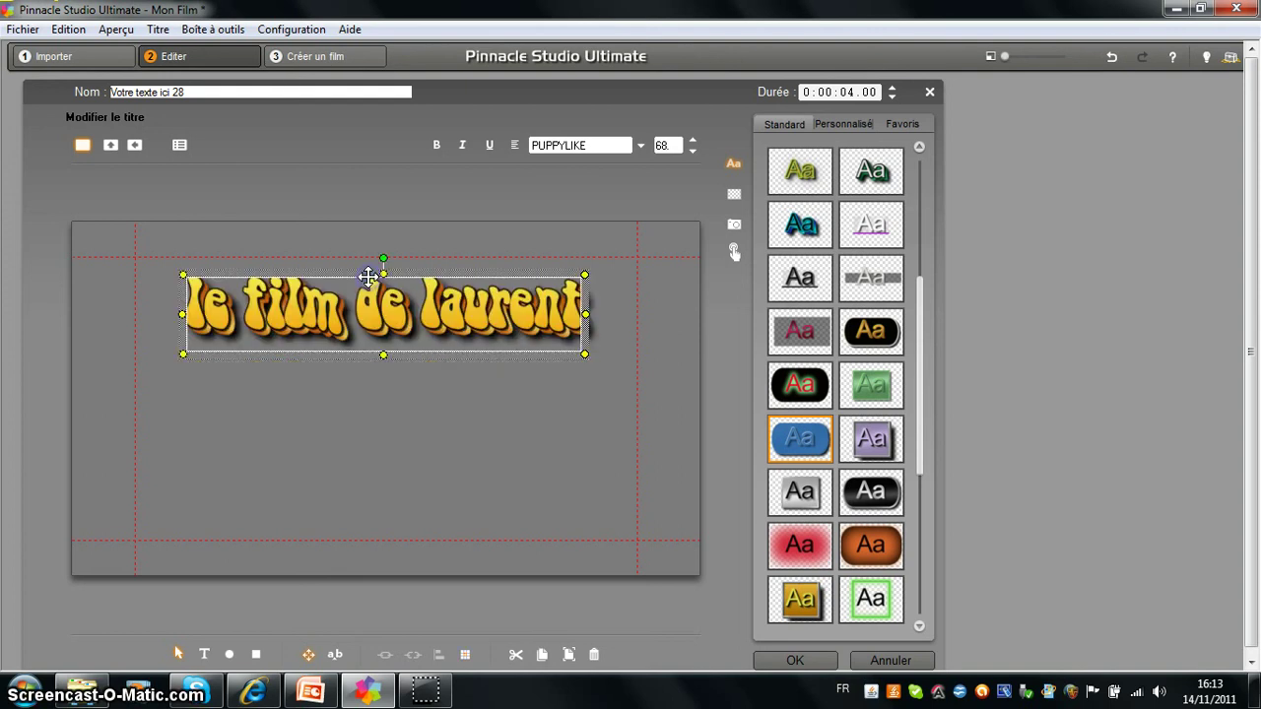
click(800, 661)
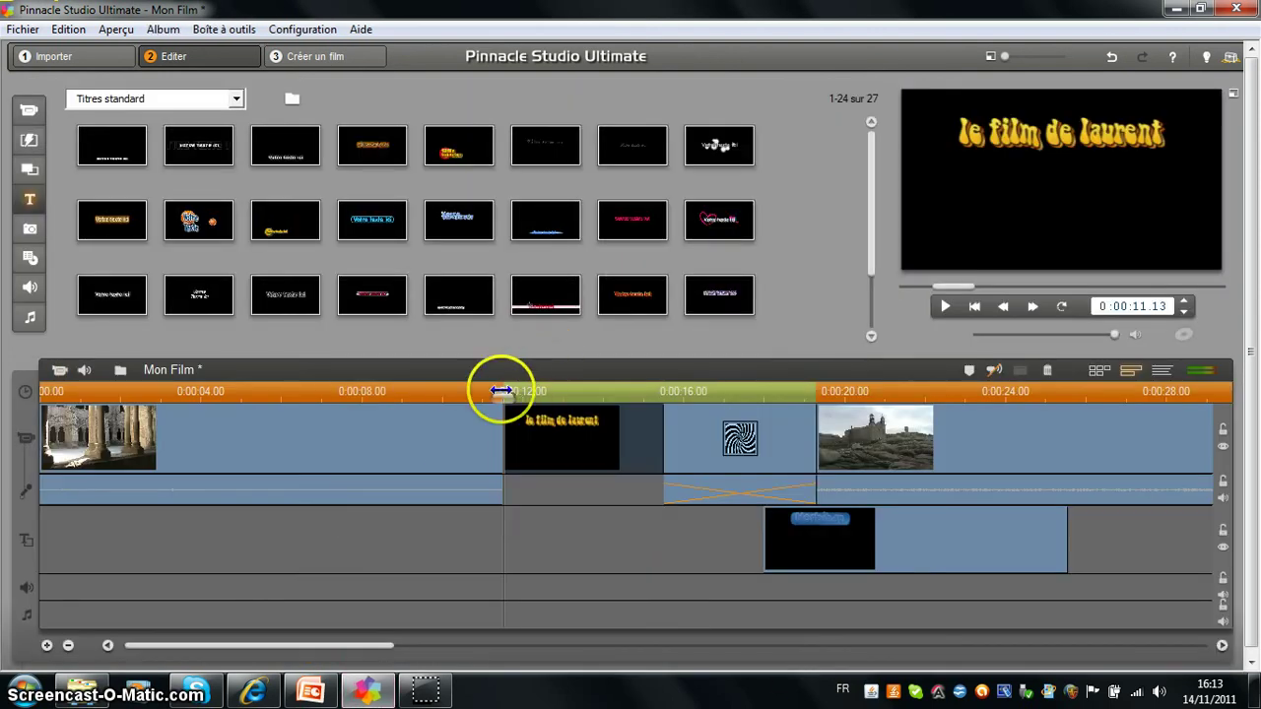
- Preview the film from about 0:00:08.24 through the yellow title and the transition, and pause at about 0:00:20.03
drag(495, 396, 399, 399)
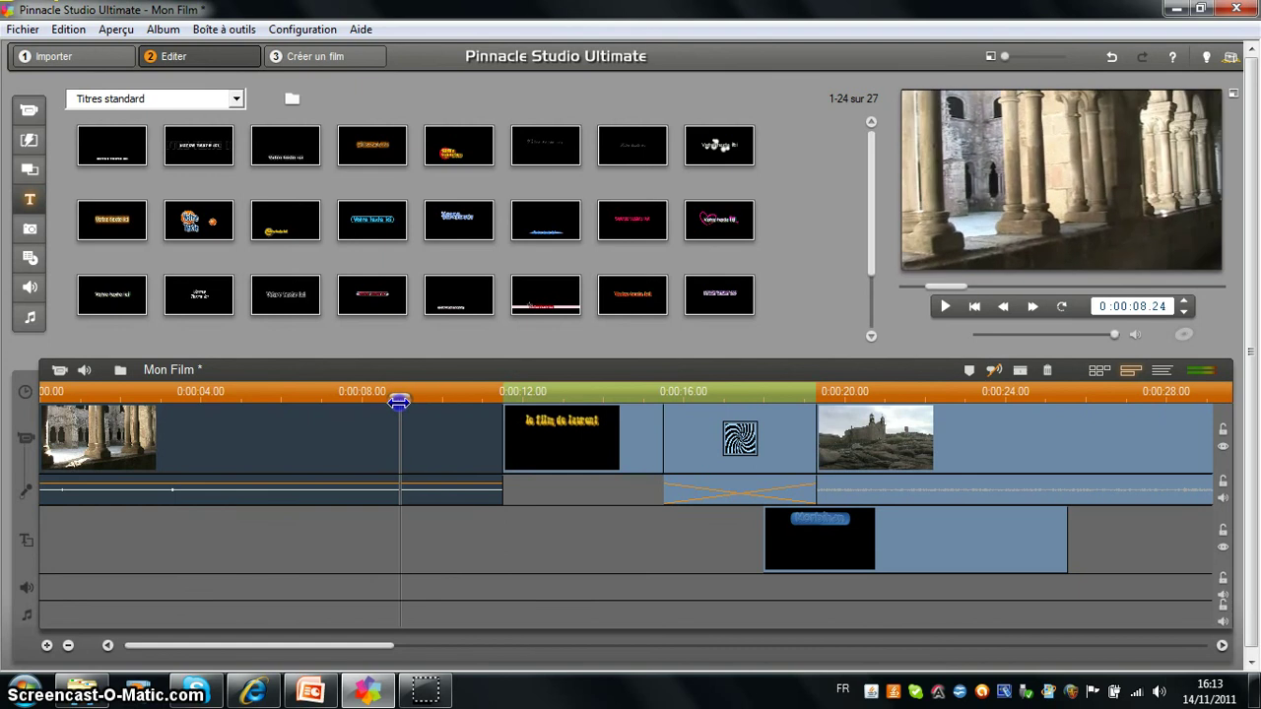
click(893, 289)
click(946, 307)
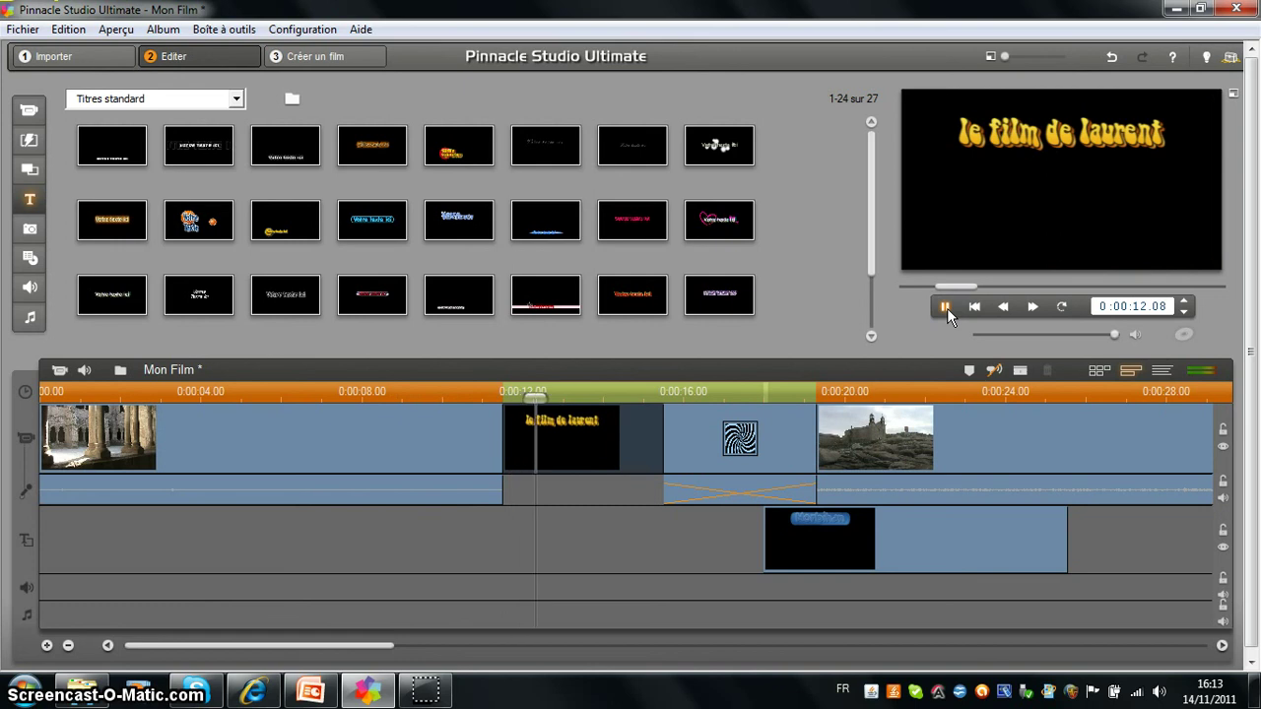
click(945, 308)
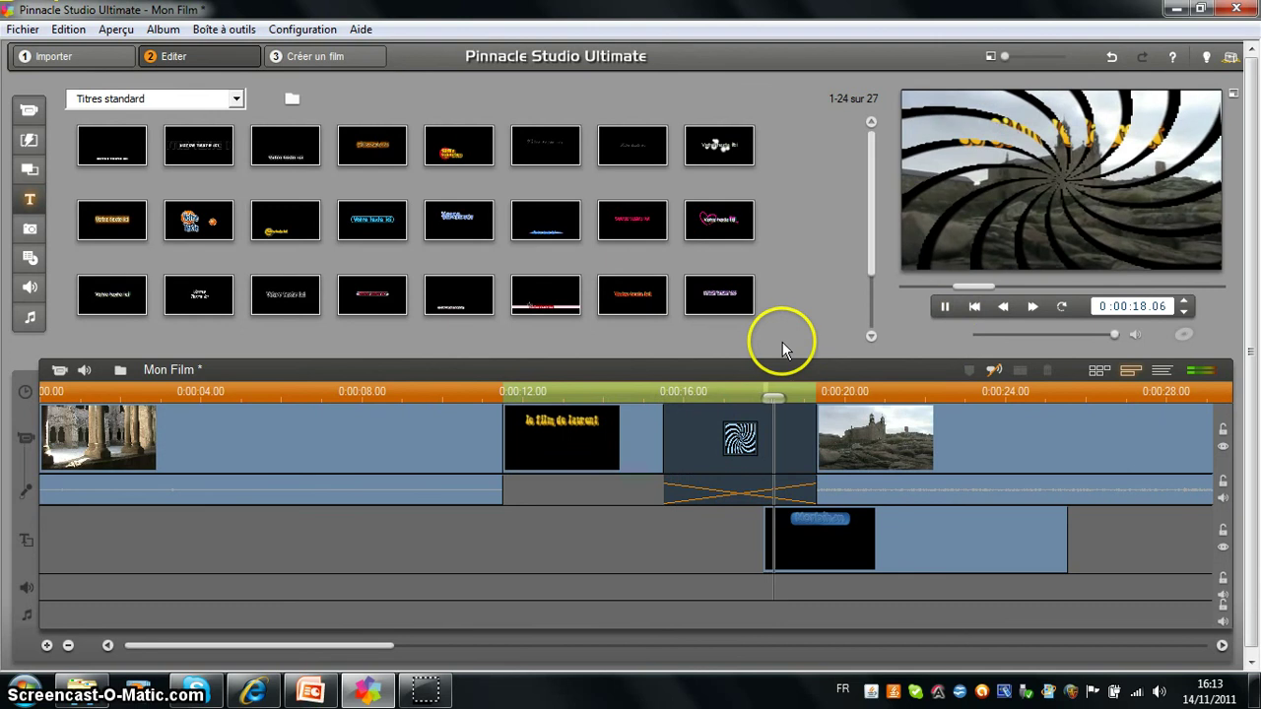
click(945, 308)
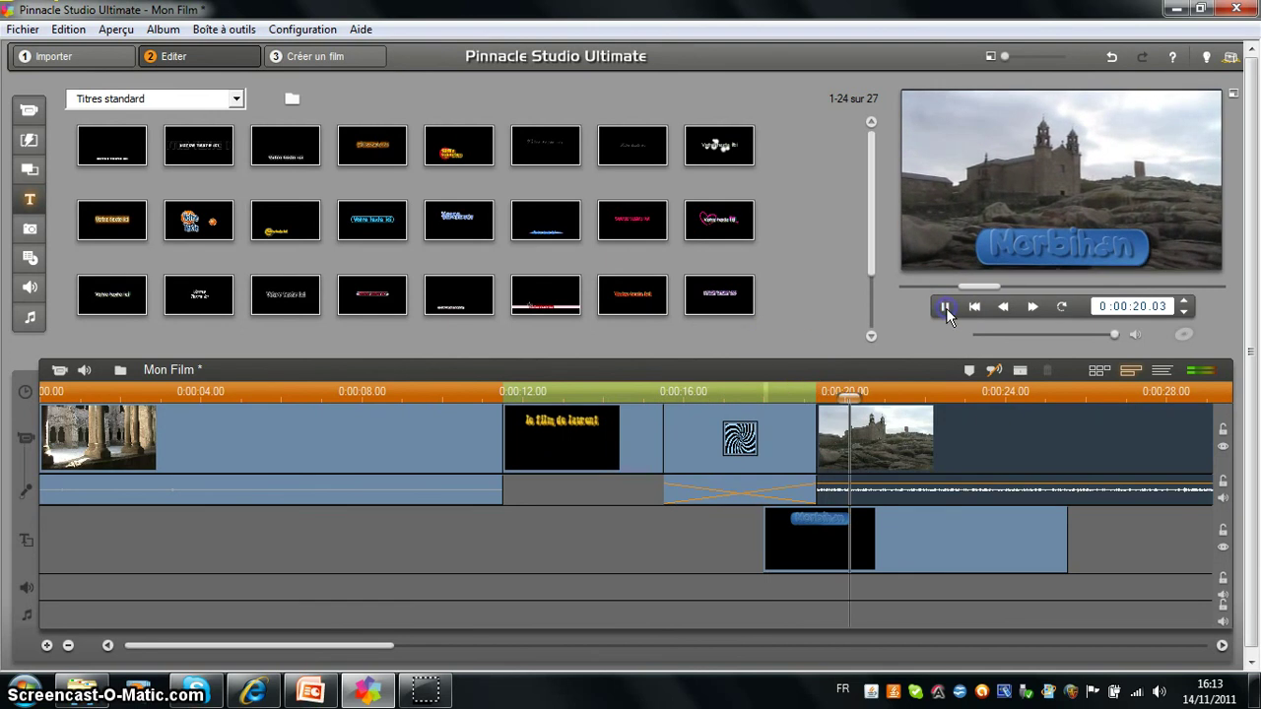
- Shorten the yellow title clip to end at about 0:00:14.05, and preview the film from just before it into the transition
click(634, 423)
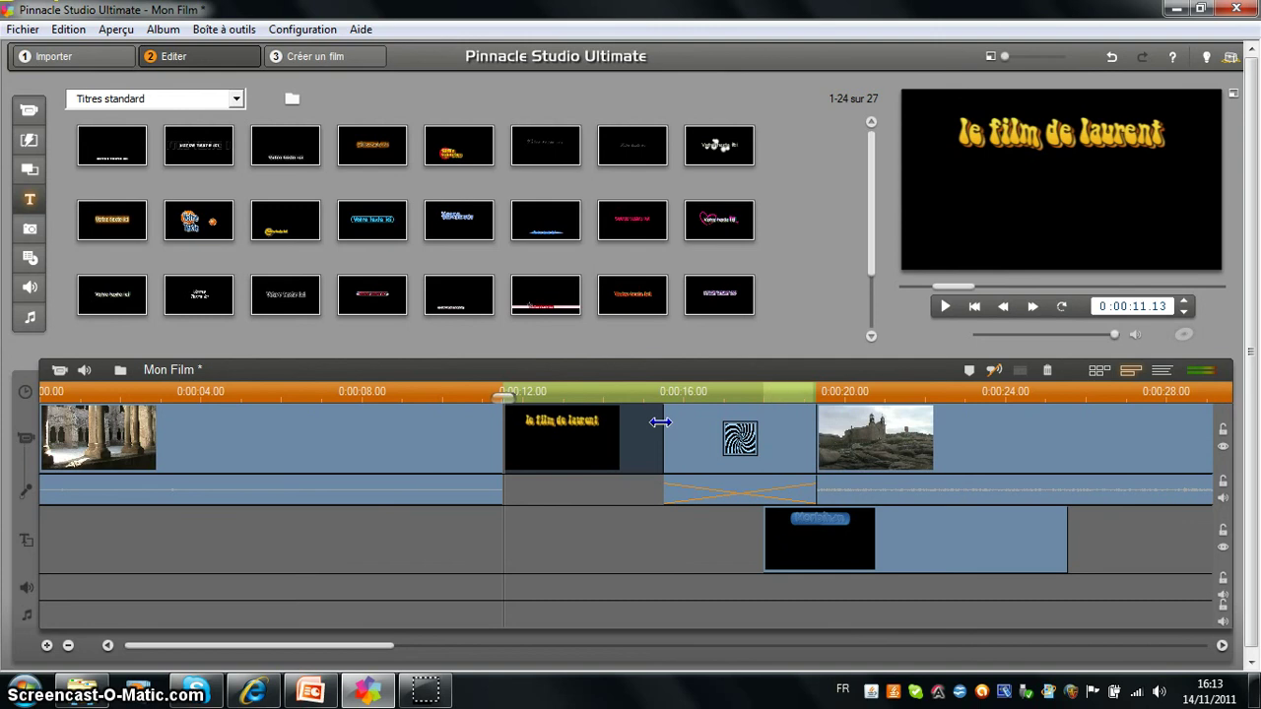
drag(660, 423, 613, 420)
click(484, 399)
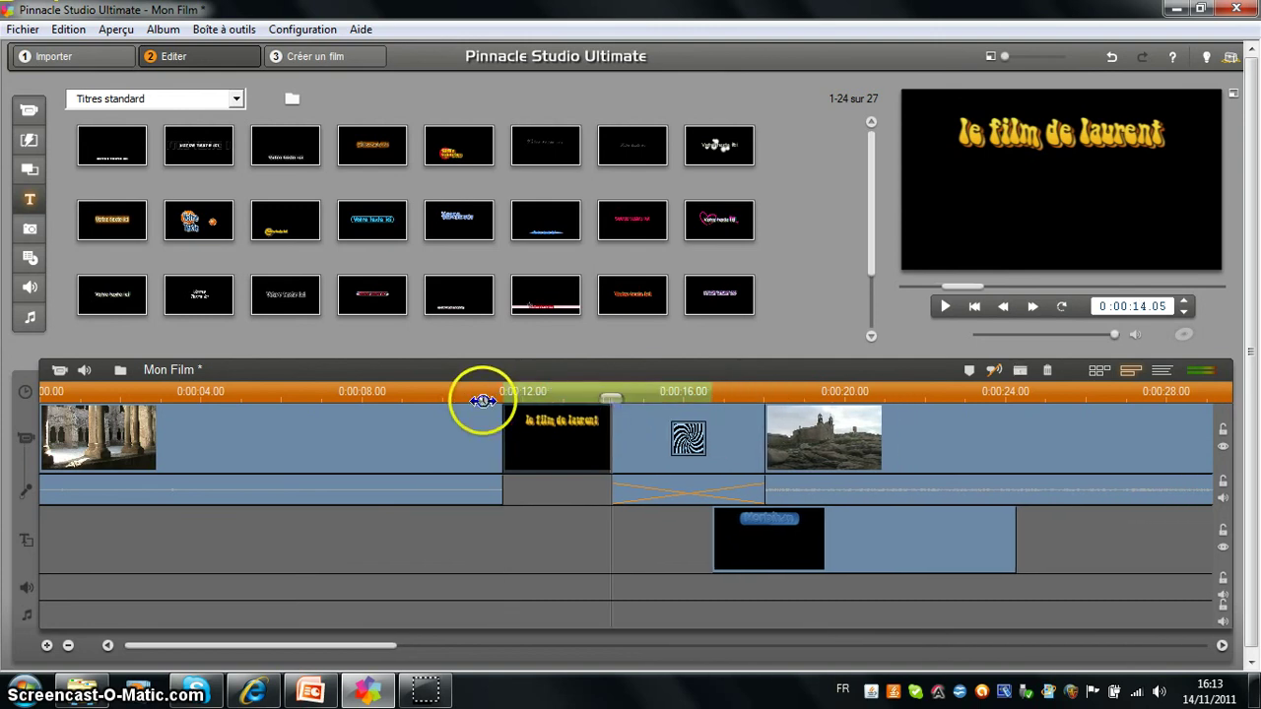
drag(478, 395, 491, 395)
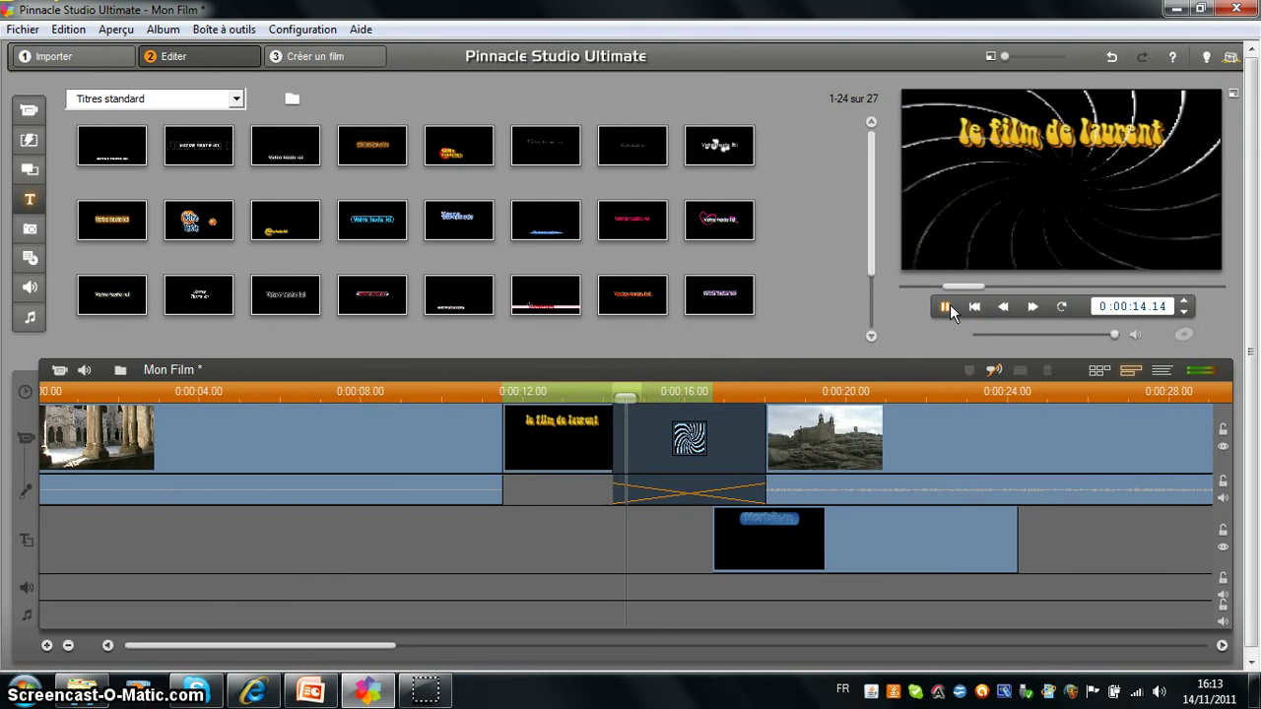
click(946, 307)
click(524, 504)
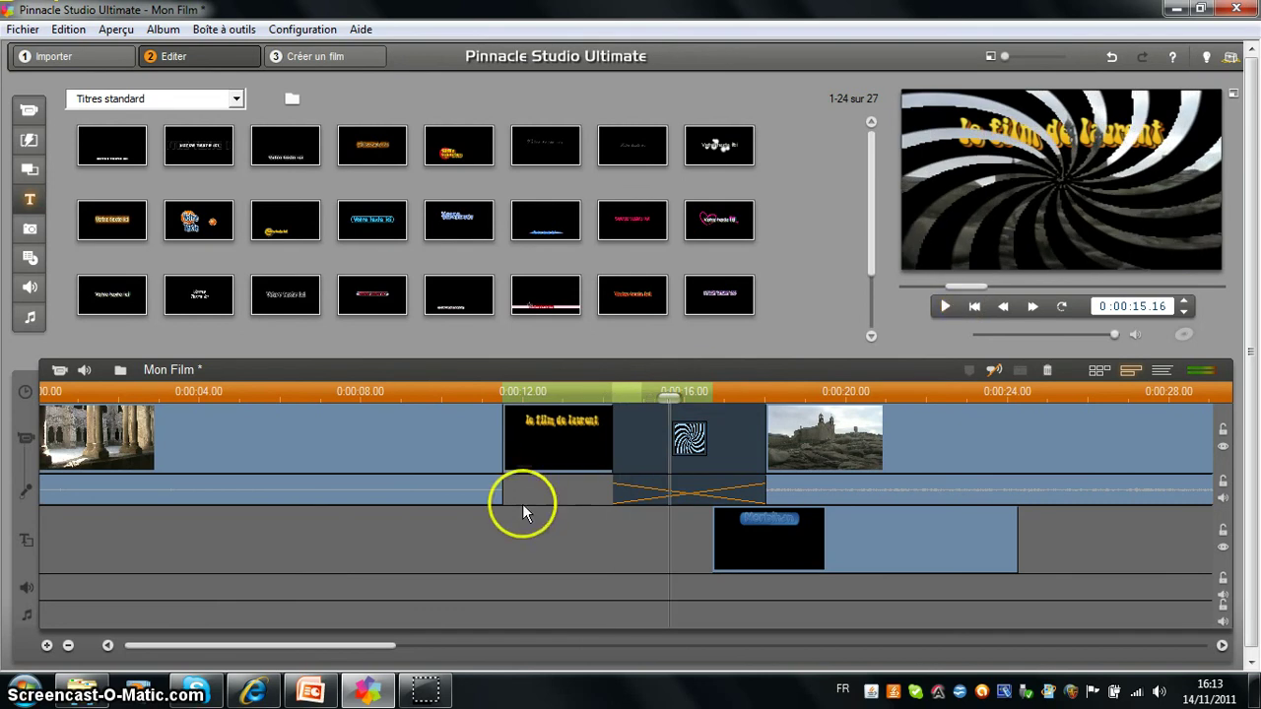